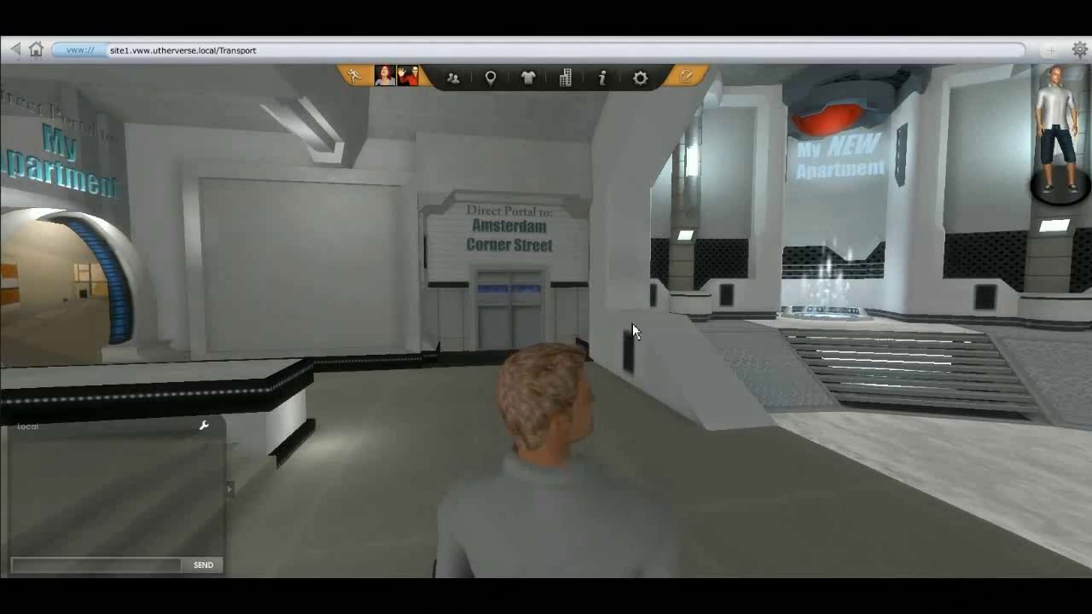
# Turn and walk the avatar around the Transport hub to view its portals, ending between the Amsterdam Corner Street and Theatre portals.
pyautogui.moveTo(632, 323); pyautogui.dragTo(651, 342, button='right')
pyautogui.press('Right')
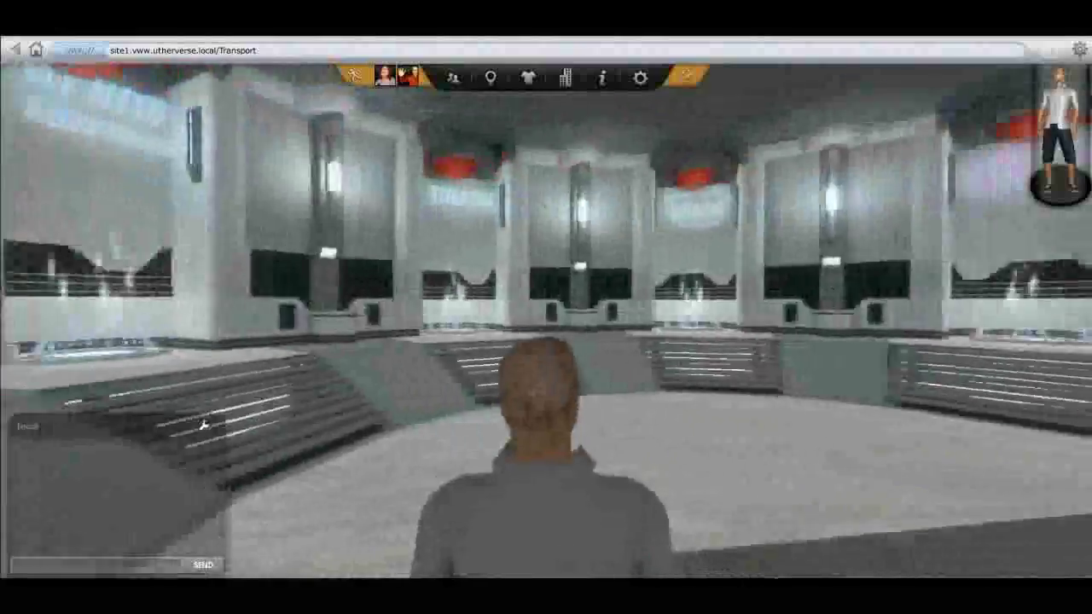
pyautogui.press('Left')
pyautogui.press('Up')
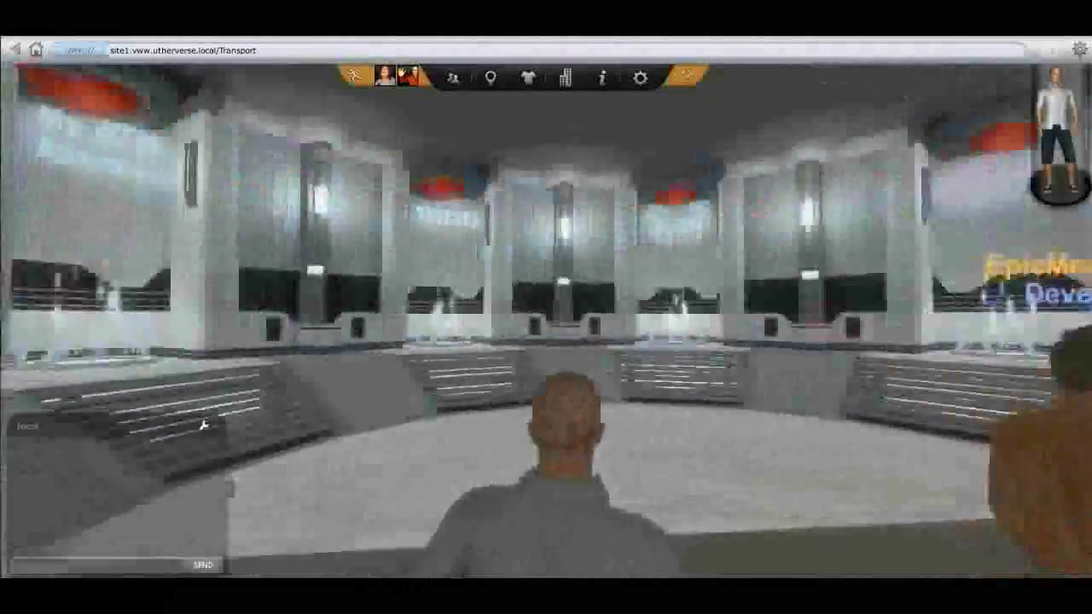
pyautogui.press('Right')
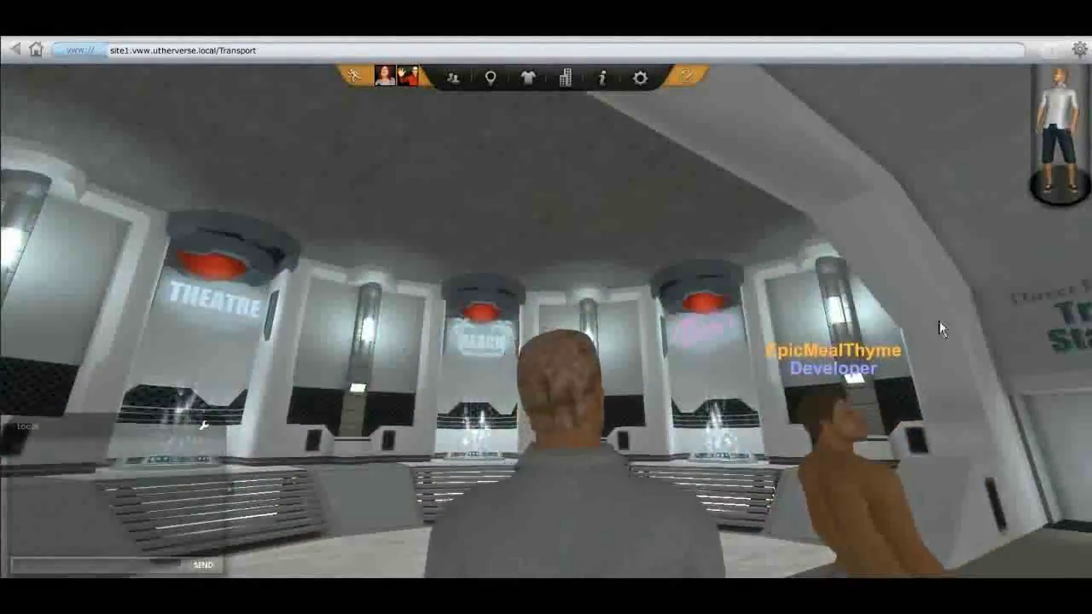
pyautogui.press('Left')
pyautogui.press('Left')
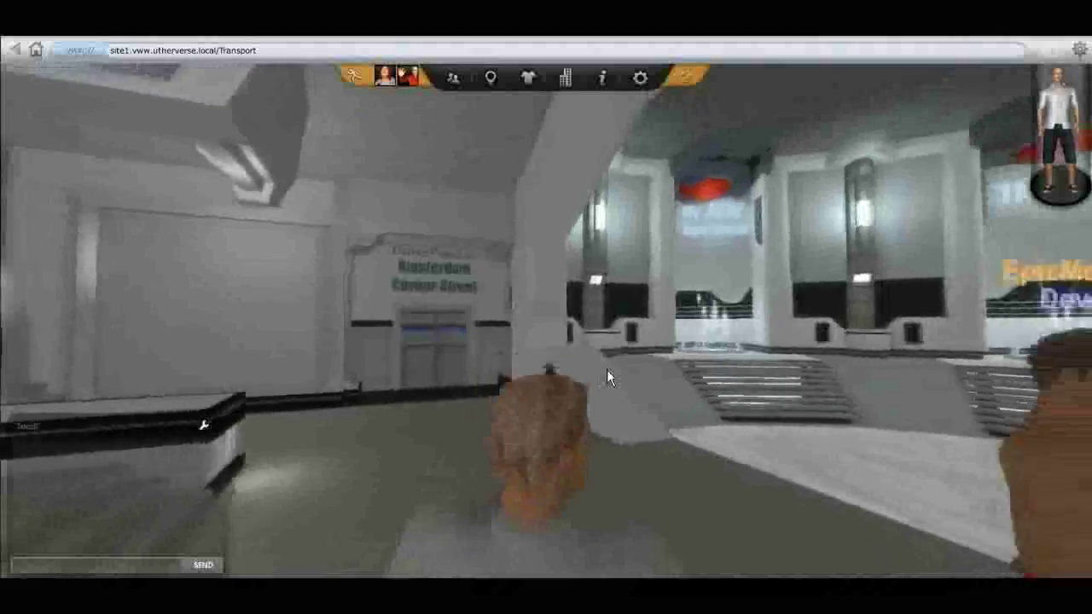
pyautogui.press('Left')
pyautogui.press('Up')
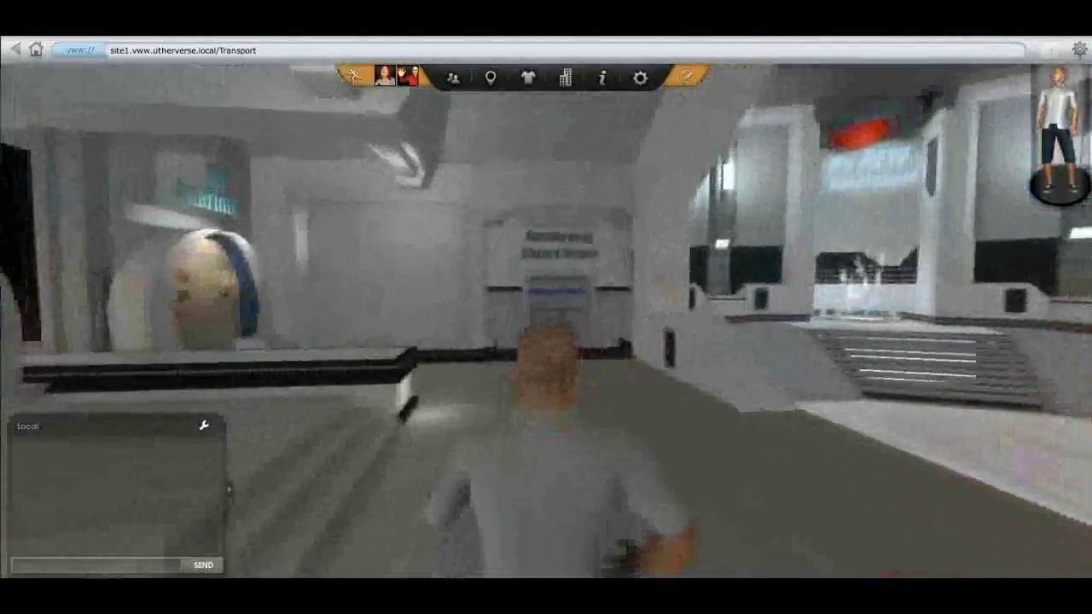
pyautogui.press('Right')
pyautogui.press('Up')
pyautogui.press('Right')
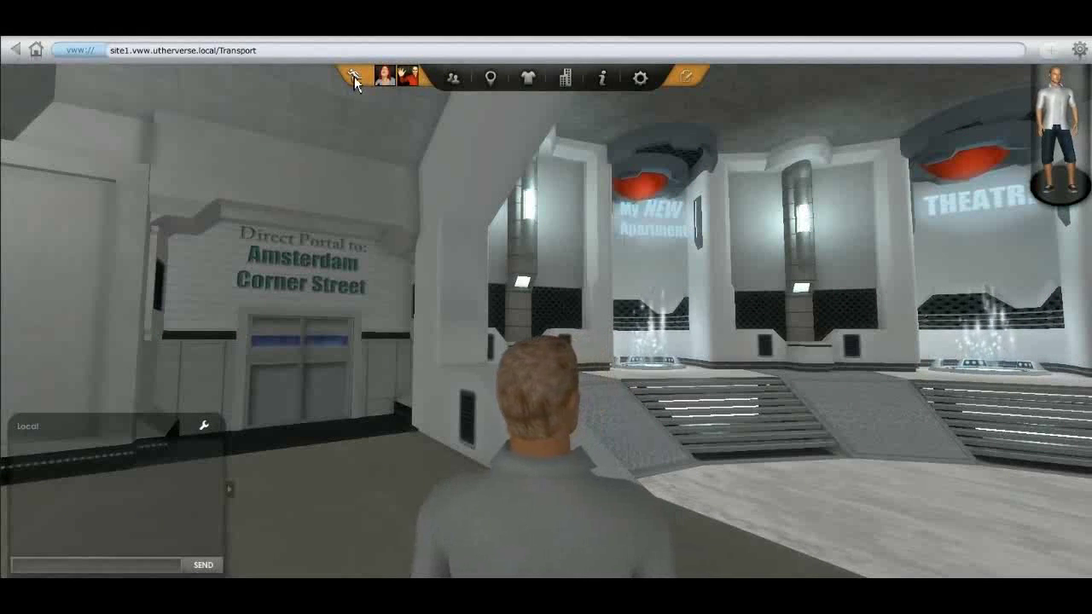
# Collapse the avatar action shortcuts beside the main toolbar and expand them again.
pyautogui.click(355, 77)
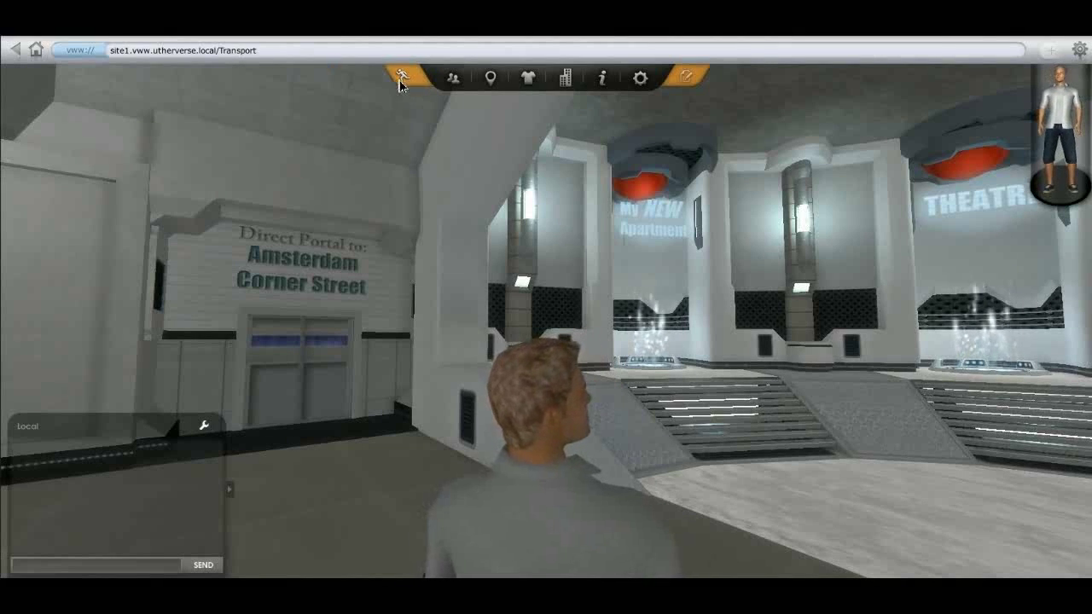
pyautogui.click(401, 79)
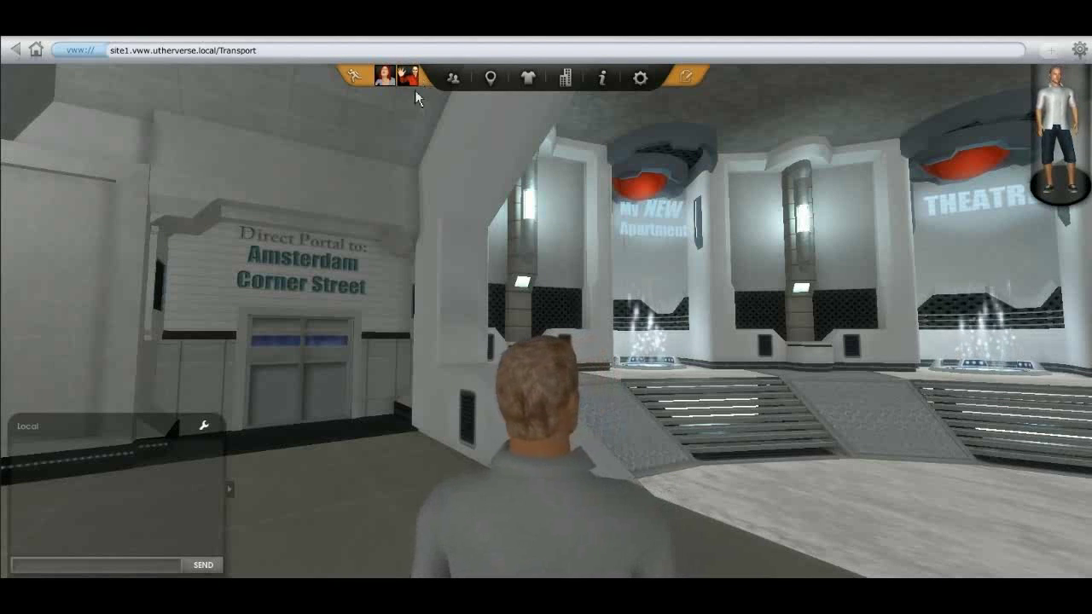
# Open the Friendships window, move it clear of the avatar and check its Requests and Friends lists.
pyautogui.click(454, 81)
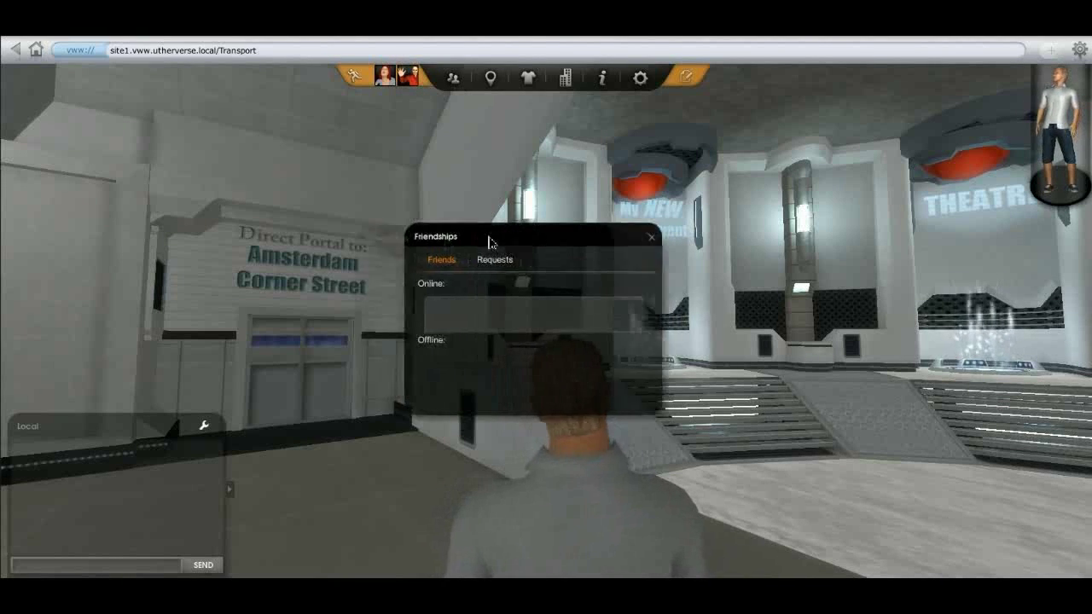
pyautogui.moveTo(491, 235); pyautogui.dragTo(401, 224)
pyautogui.click(363, 264)
pyautogui.click(297, 265)
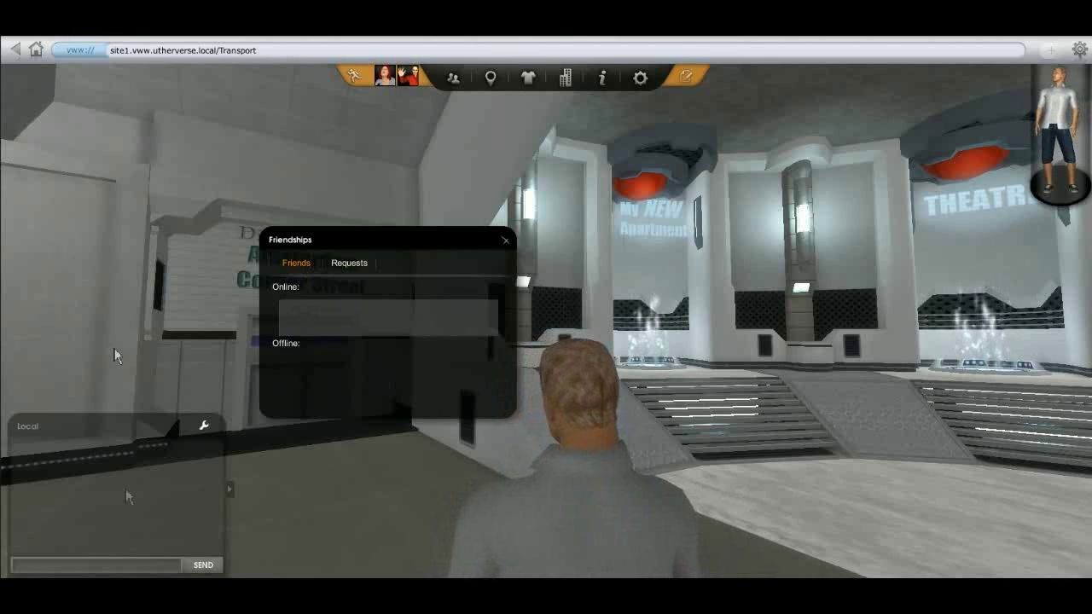
# Write the command /friend "friendnamehere" in the local chat as an unsent example, and clear it.
pyautogui.write('/fri')
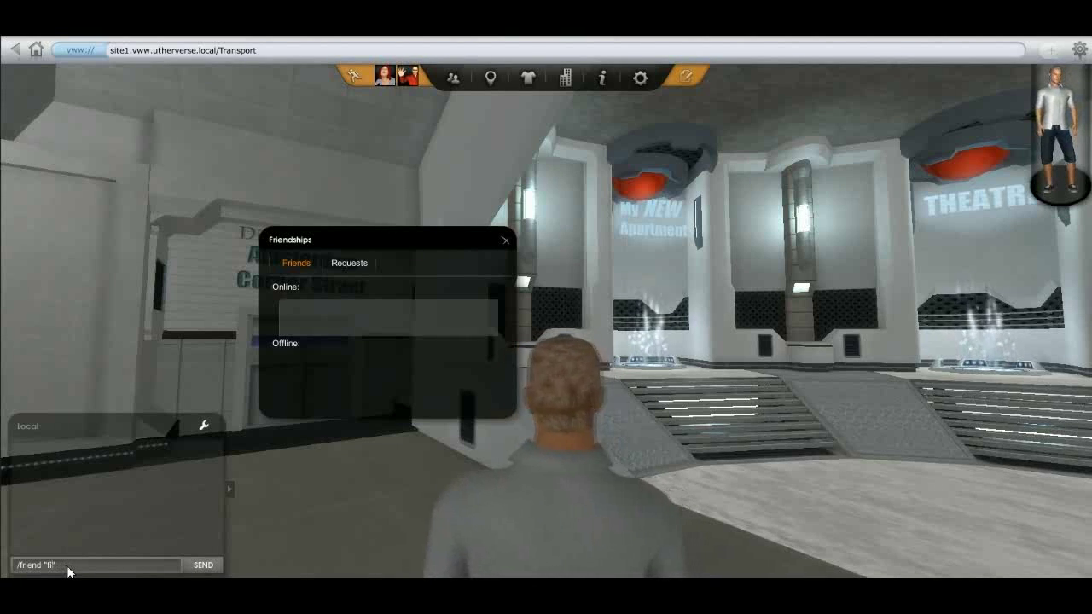
pyautogui.write('end "friendnamehere"')
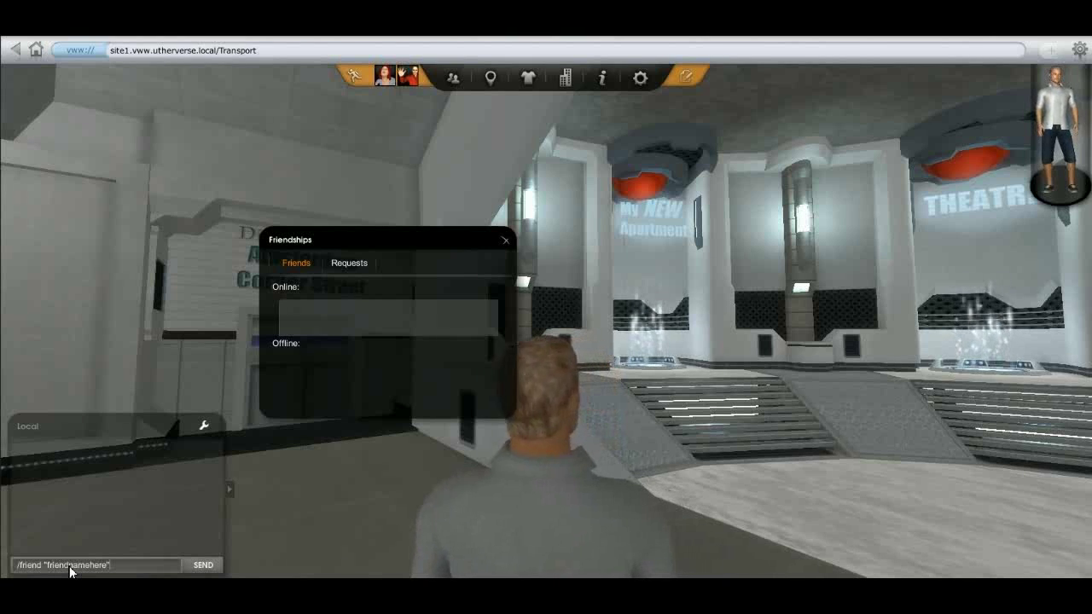
pyautogui.hotkey('ctrl', 'a')
pyautogui.press('BackSpace')
# Review the friend requests and friends lists once more and close the Friendships window.
pyautogui.click(340, 265)
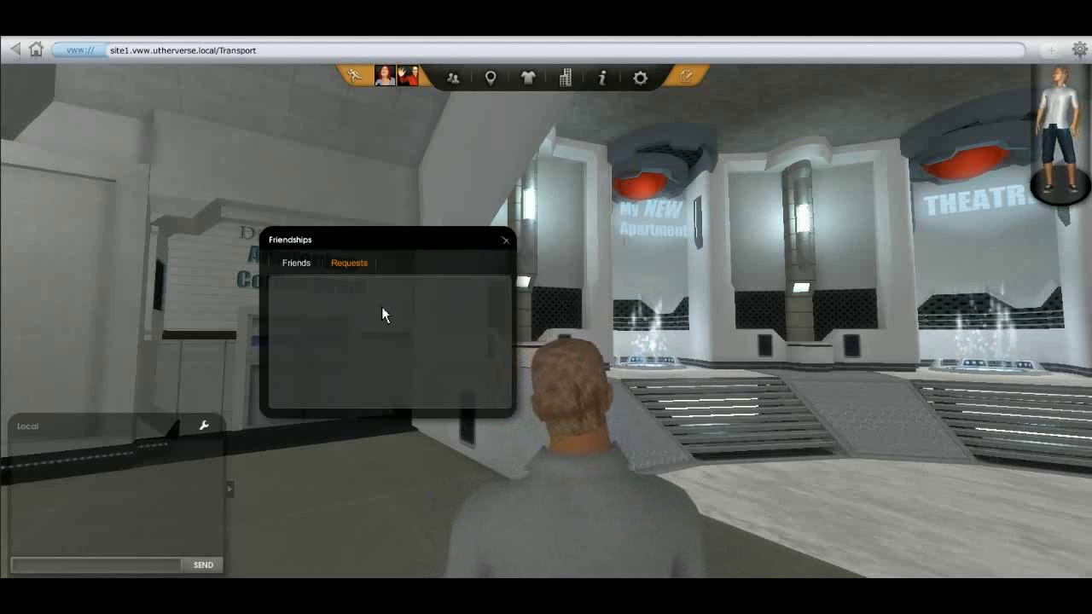
pyautogui.click(301, 264)
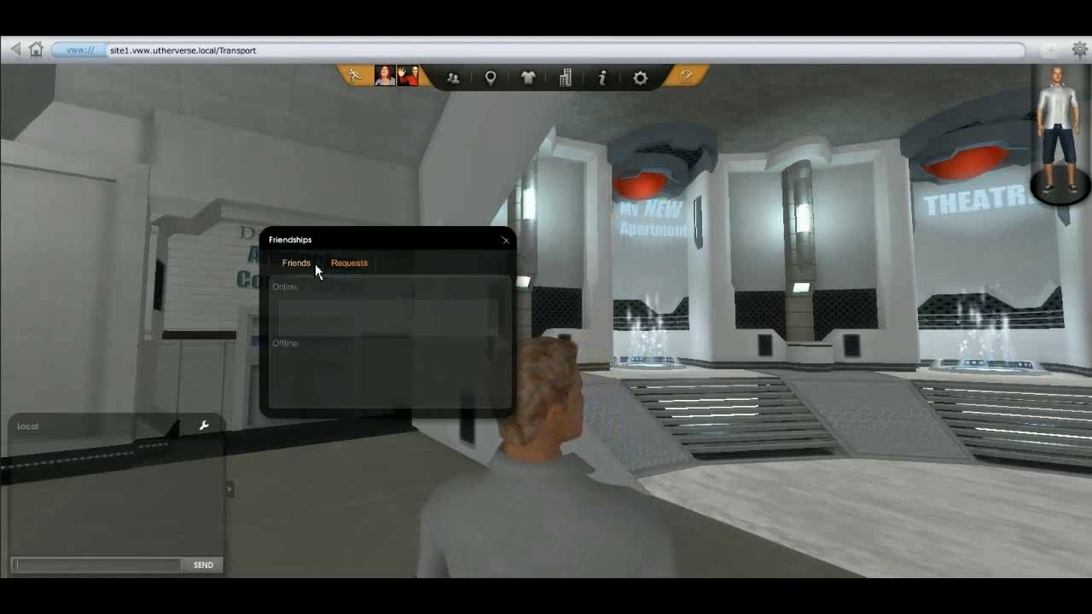
pyautogui.click(341, 262)
pyautogui.click(505, 240)
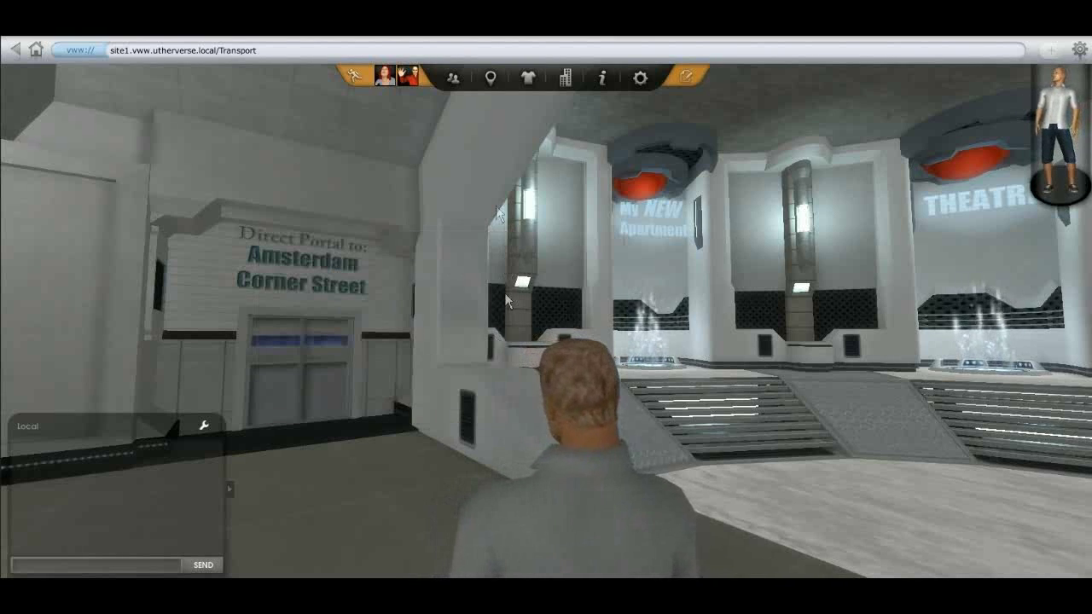
# Read through the Things To Do information on the available destinations, from Theatre to Transport.
pyautogui.click(490, 80)
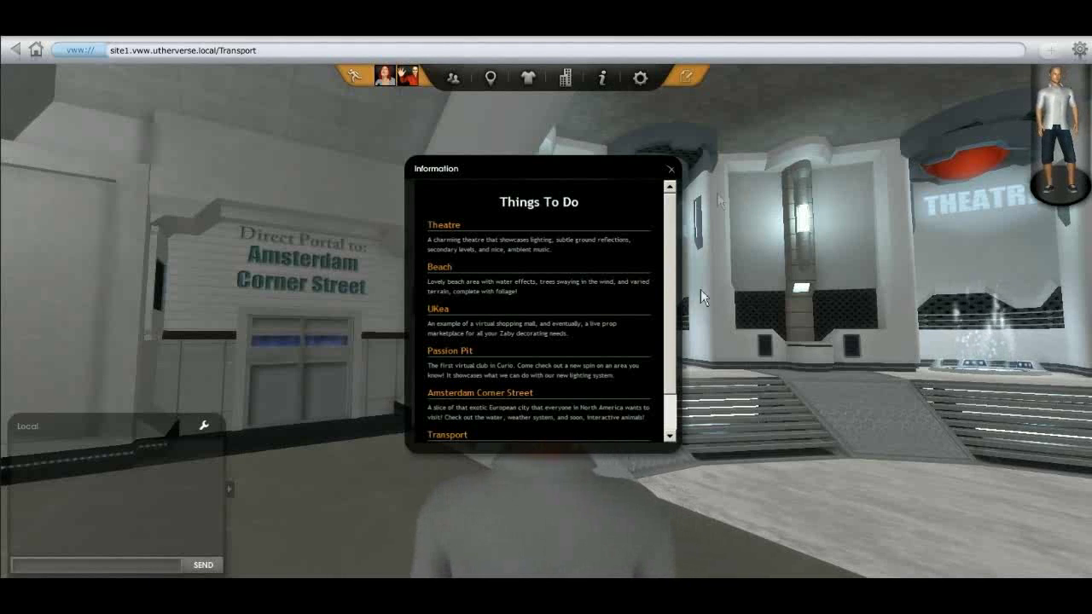
pyautogui.scroll(-2, 674, 350)
pyautogui.moveTo(677, 355); pyautogui.dragTo(667, 311)
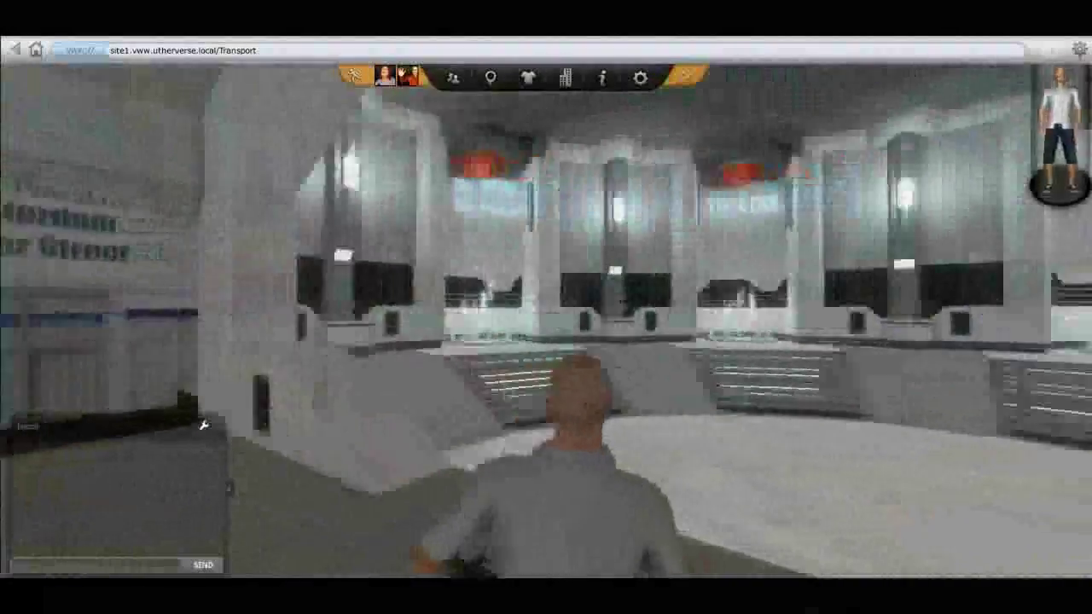
# Turn the avatar past the Train Station portal to view the hub's My Apartment and Amsterdam Corner Street portals.
pyautogui.moveTo(509, 395); pyautogui.dragTo(940, 317)
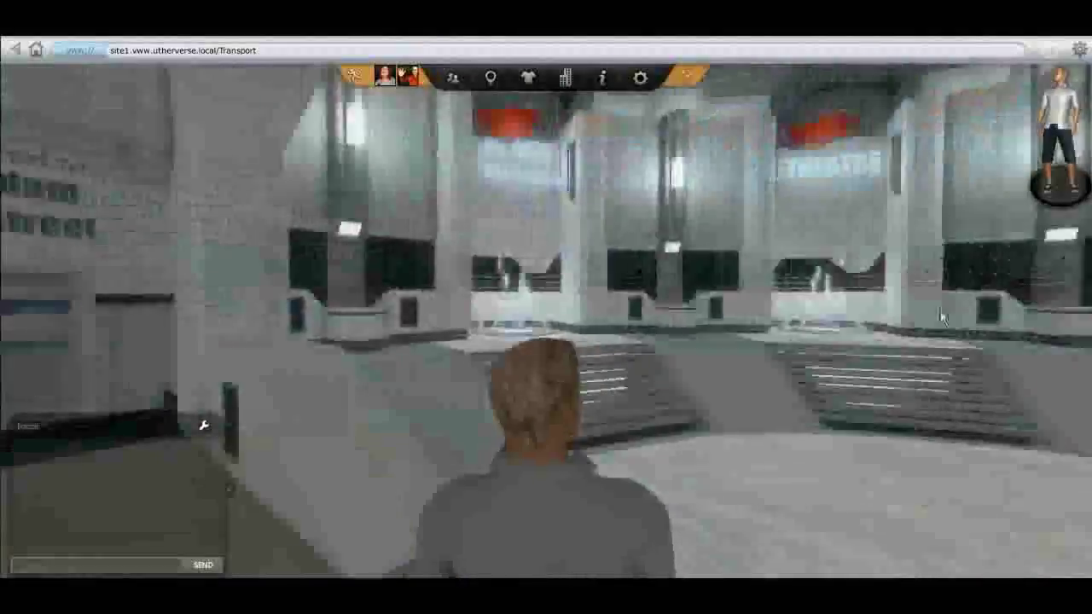
pyautogui.press('Right')
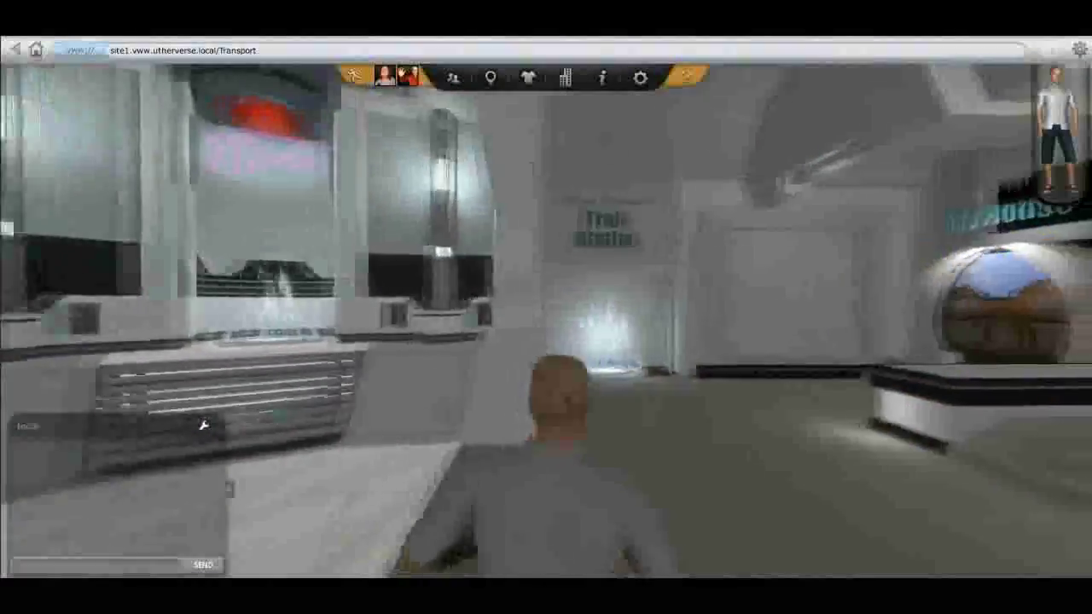
pyautogui.moveTo(589, 316); pyautogui.dragTo(426, 290)
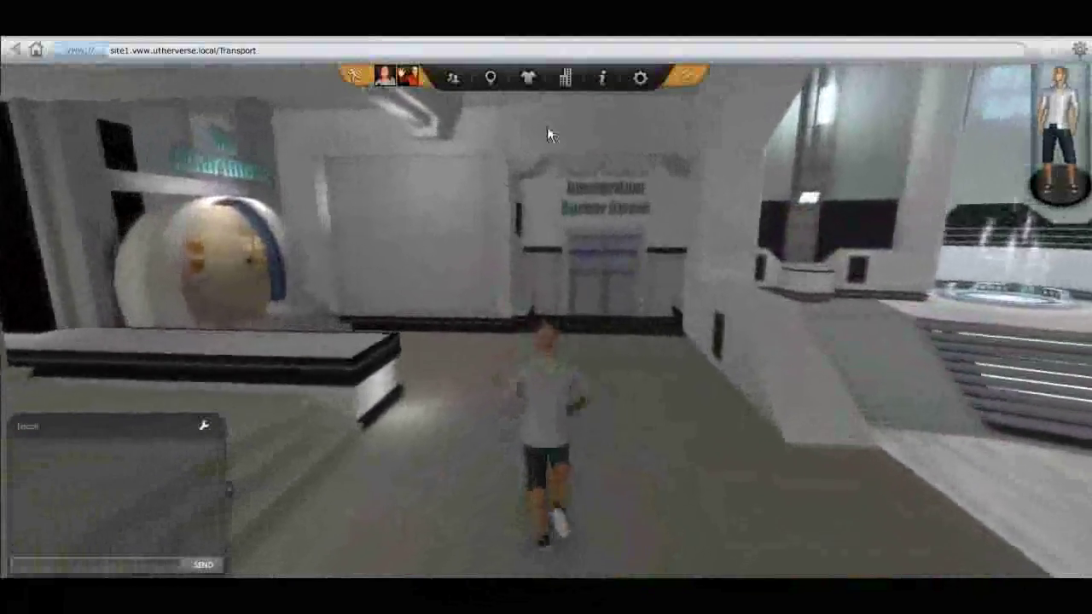
# Open the avatar appearance editor and look through the Hair options.
pyautogui.click(536, 82)
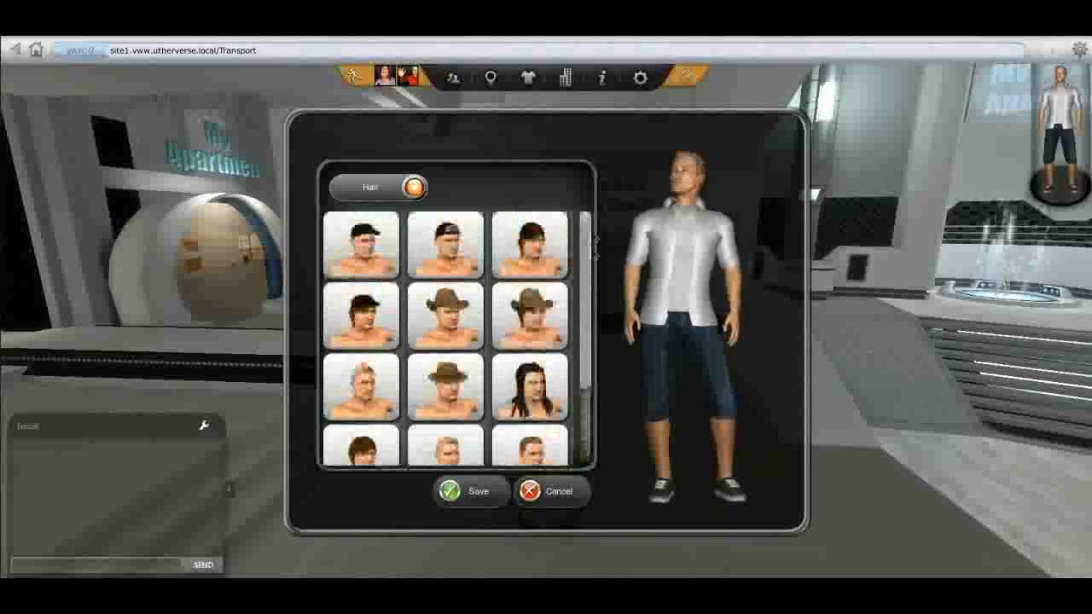
pyautogui.moveTo(590, 249); pyautogui.dragTo(588, 412)
pyautogui.moveTo(588, 366); pyautogui.dragTo(413, 226)
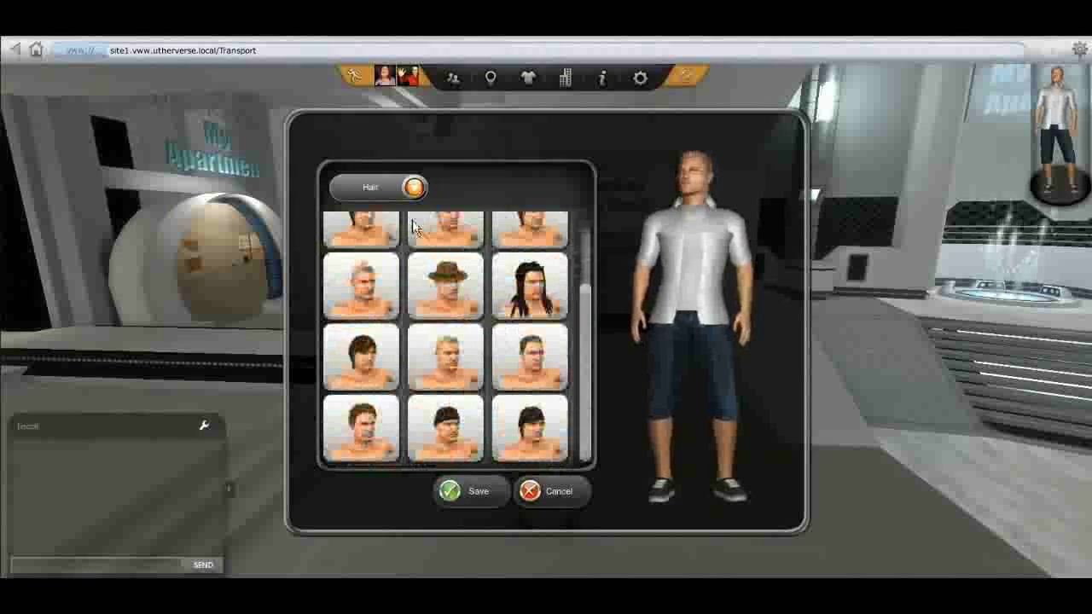
# Switch the appearance editor from the Hair category to Feet to view the footwear options.
pyautogui.click(414, 191)
pyautogui.click(414, 193)
pyautogui.click(413, 193)
pyautogui.click(413, 195)
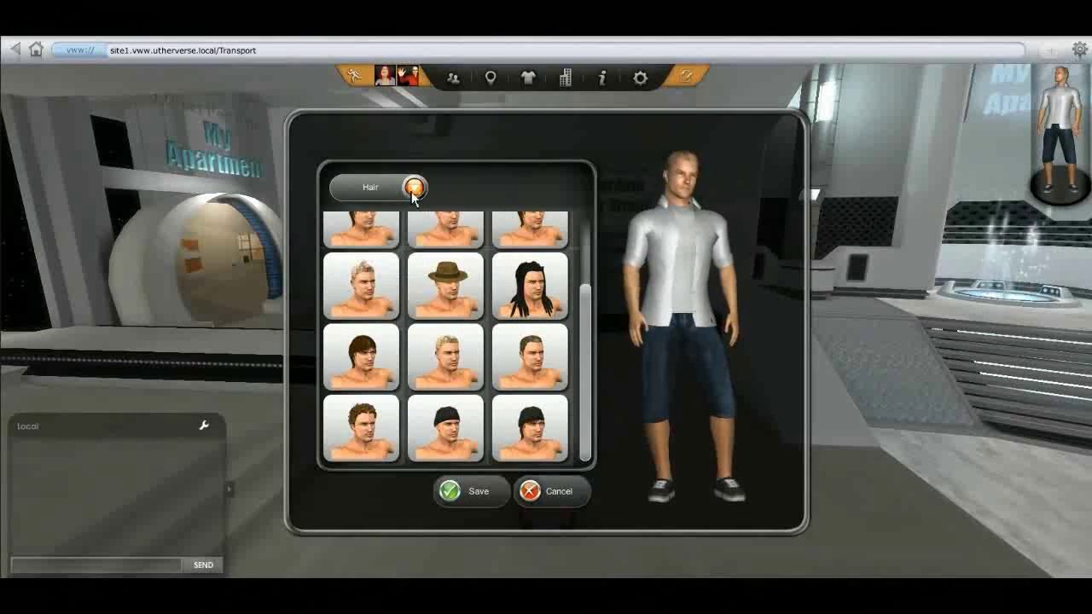
pyautogui.click(414, 191)
pyautogui.click(354, 229)
# Try to dress the avatar in the dark suit jacket with tie from the Torso options and save the look.
pyautogui.click(415, 192)
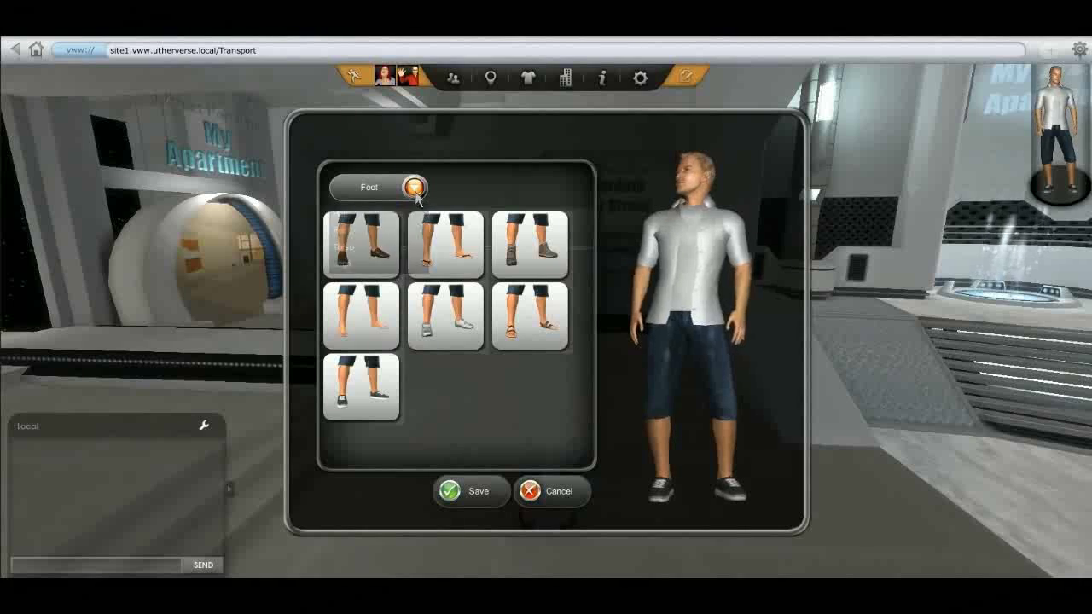
pyautogui.click(371, 246)
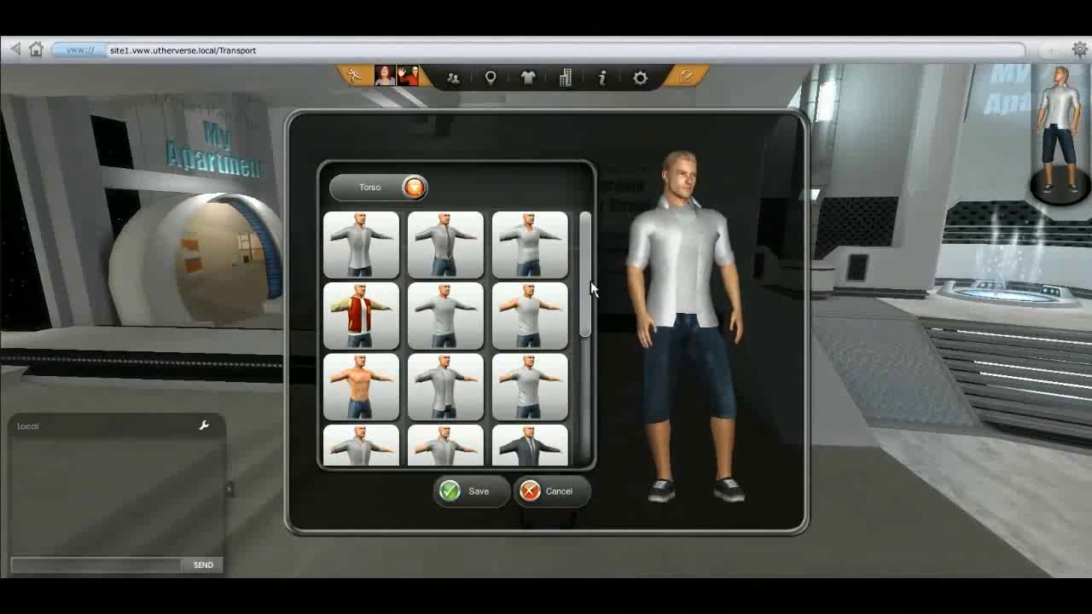
pyautogui.moveTo(590, 281); pyautogui.dragTo(592, 247)
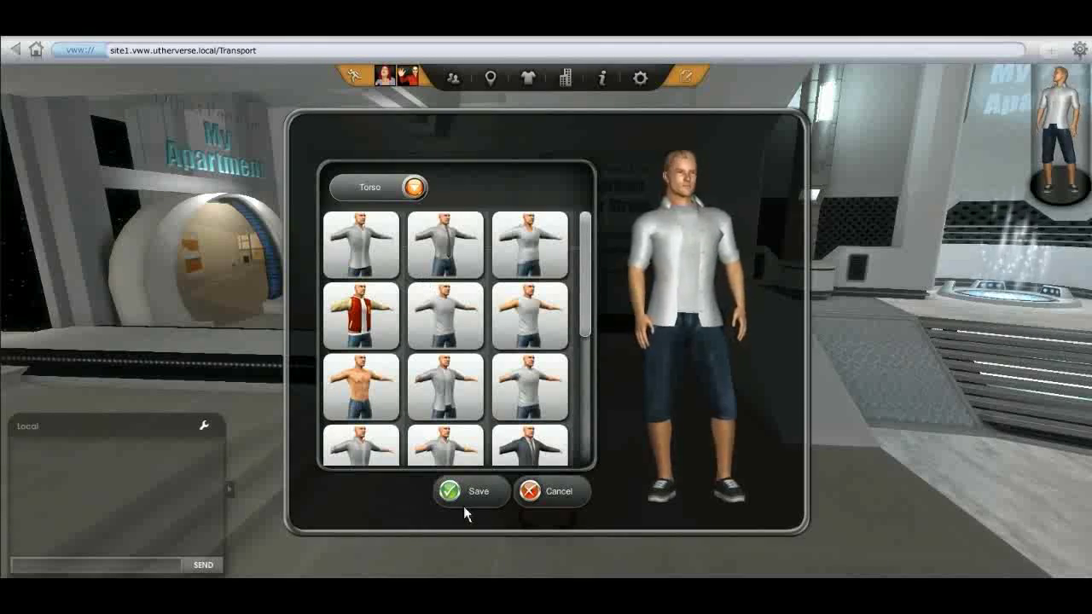
pyautogui.scroll(-3, 535, 314)
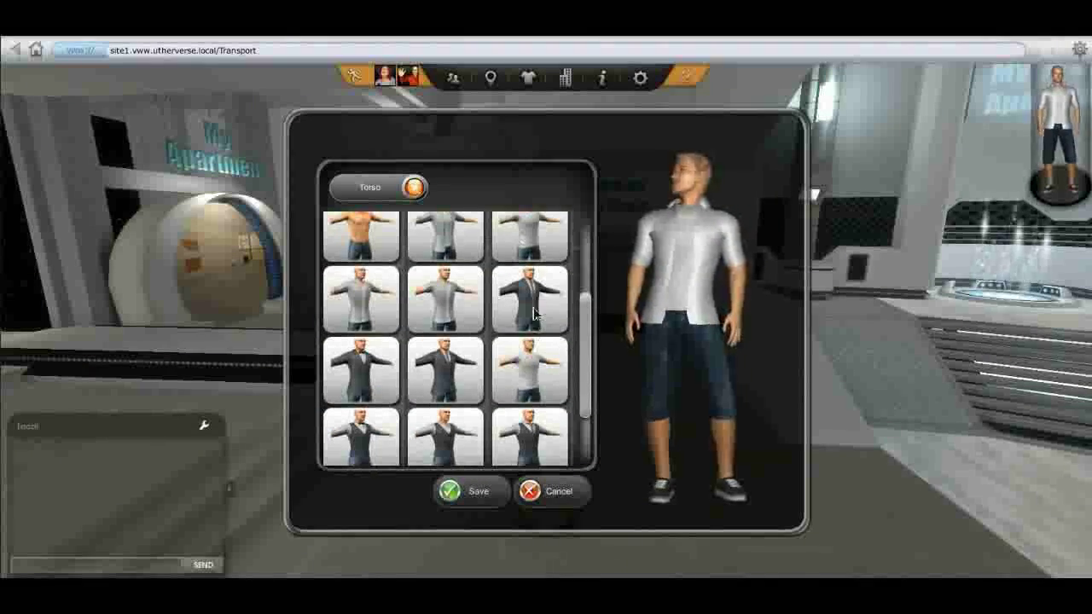
pyautogui.click(535, 314)
pyautogui.click(473, 493)
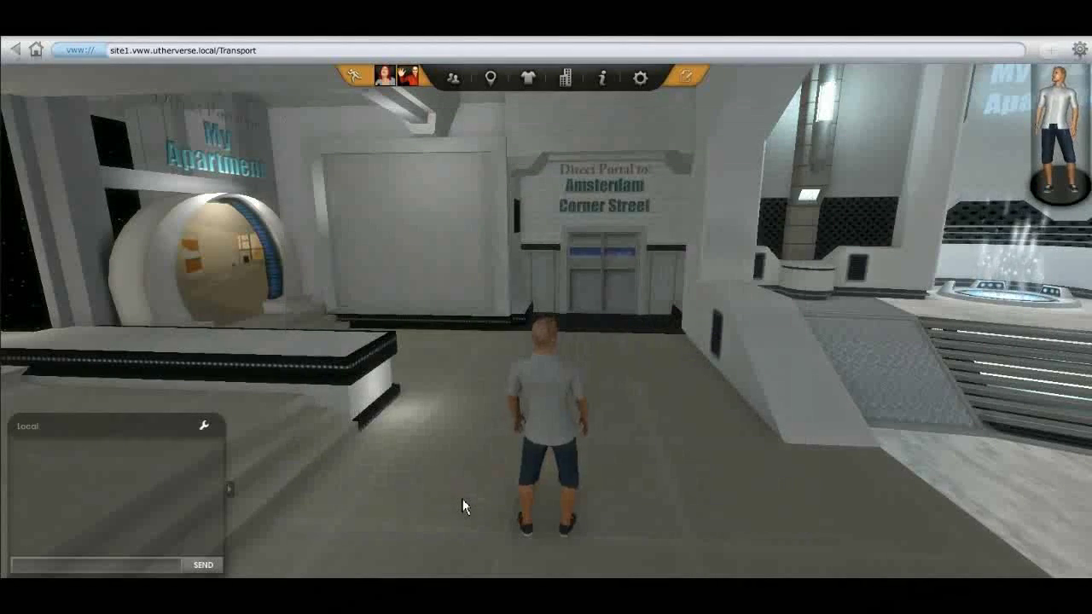
# Turn the avatar and walk it to the central ring to view the My NEW Apartment, Theatre and Beach portals.
pyautogui.moveTo(461, 499); pyautogui.dragTo(580, 341)
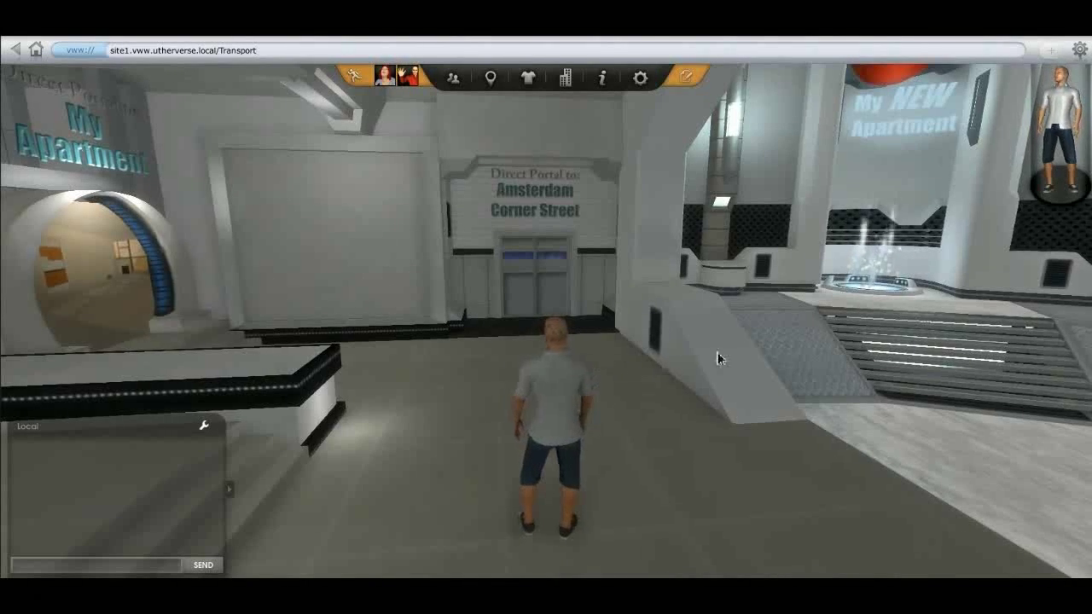
pyautogui.press('Right')
pyautogui.press('Right')
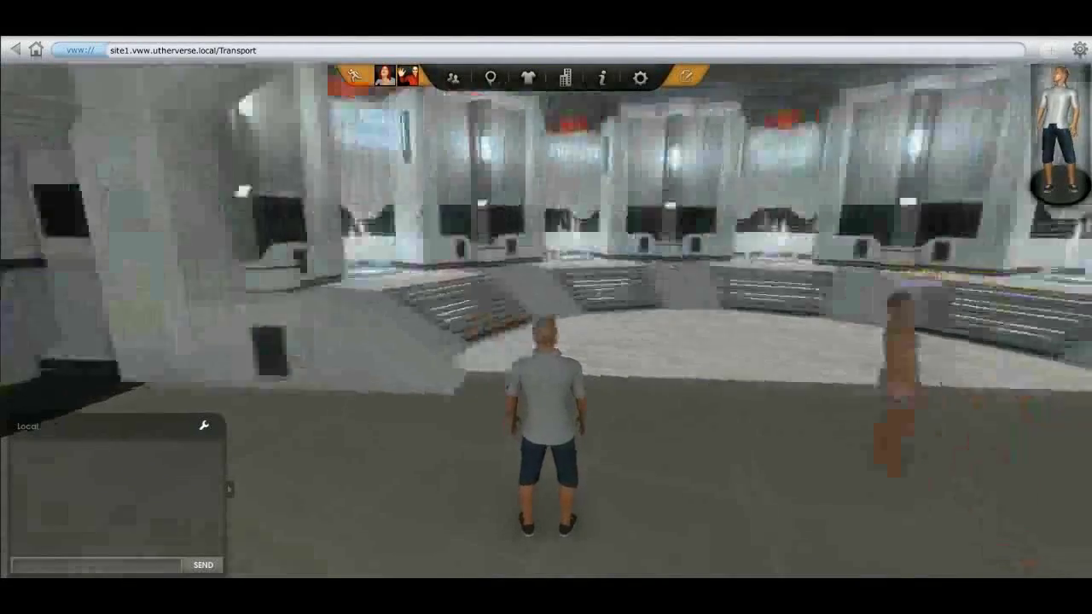
pyautogui.moveTo(605, 377); pyautogui.dragTo(588, 69, button='right')
pyautogui.moveTo(626, 248); pyautogui.dragTo(550, 239, button='right')
pyautogui.press('Up')
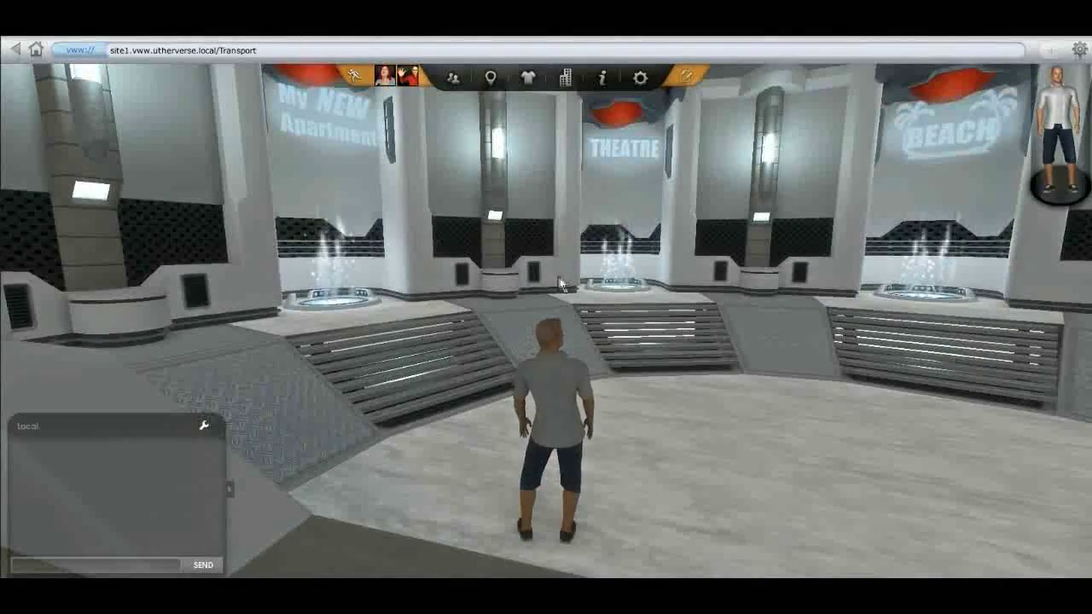
# Open the Property Manager and turn the avatar back to face the Amsterdam Corner Street portal.
pyautogui.click(566, 78)
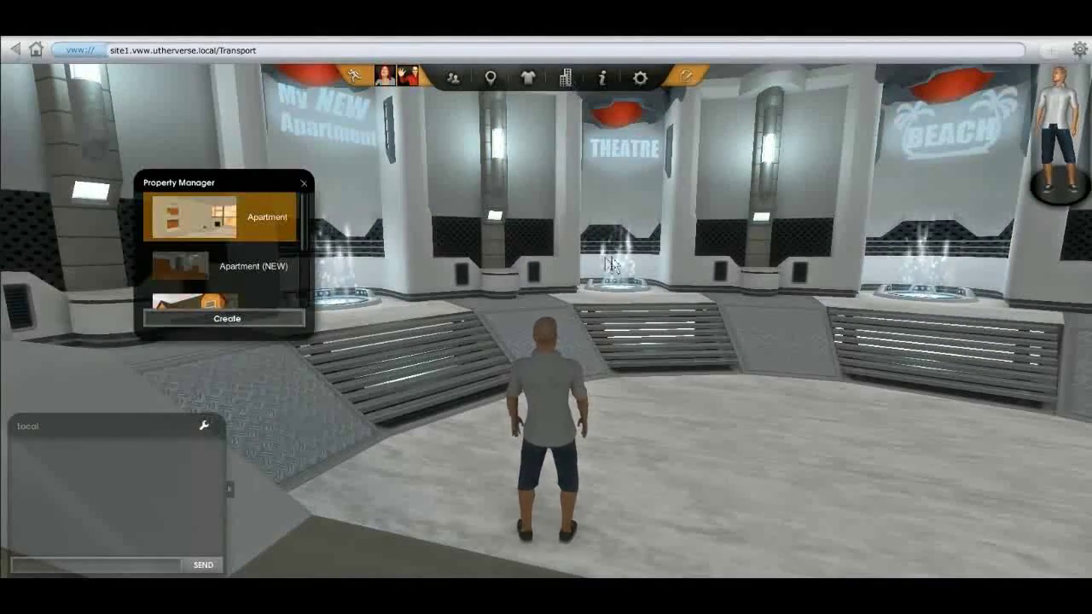
pyautogui.press('Left')
pyautogui.press('Left')
pyautogui.press('Up')
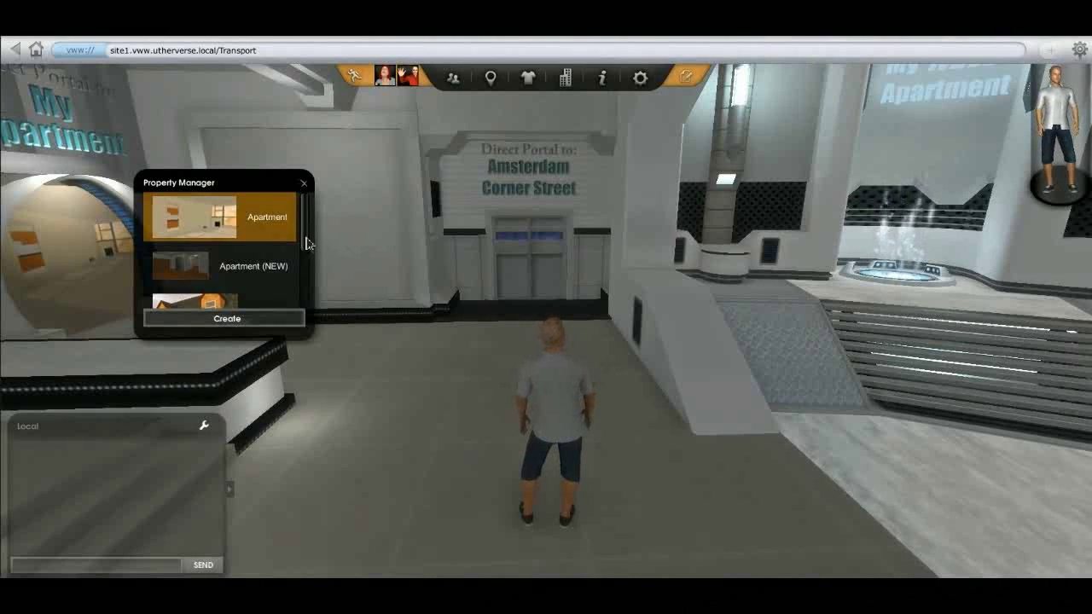
# Look through the property types offered in the Property Manager, including Apartment, Apartment (NEW) and Cabin.
pyautogui.moveTo(305, 235); pyautogui.dragTo(313, 214)
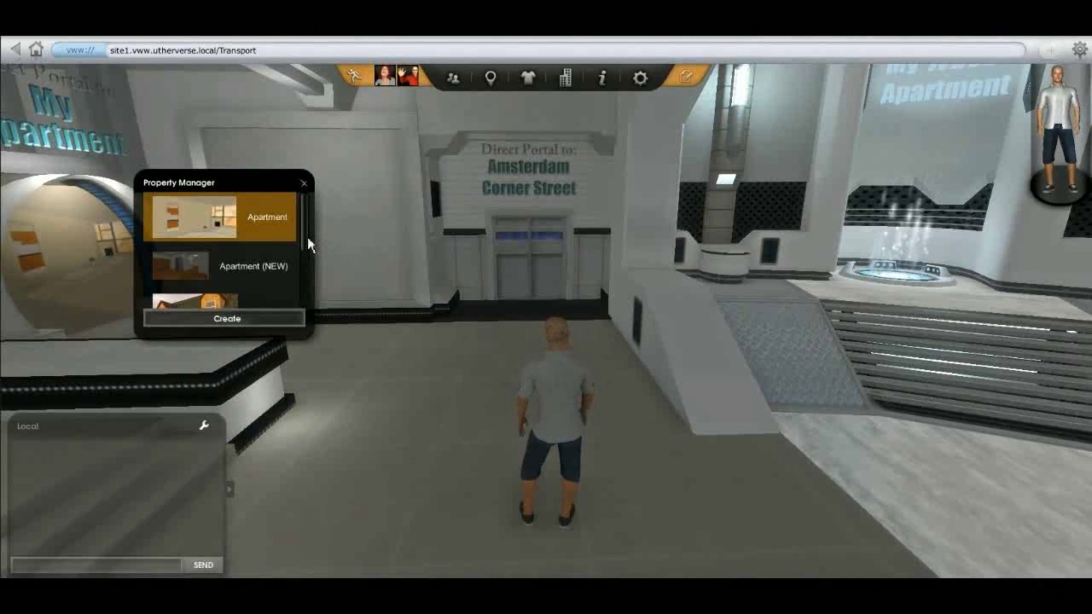
pyautogui.scroll(-3, 309, 238)
pyautogui.scroll(3, 319, 251)
pyautogui.scroll(-1, 274, 240)
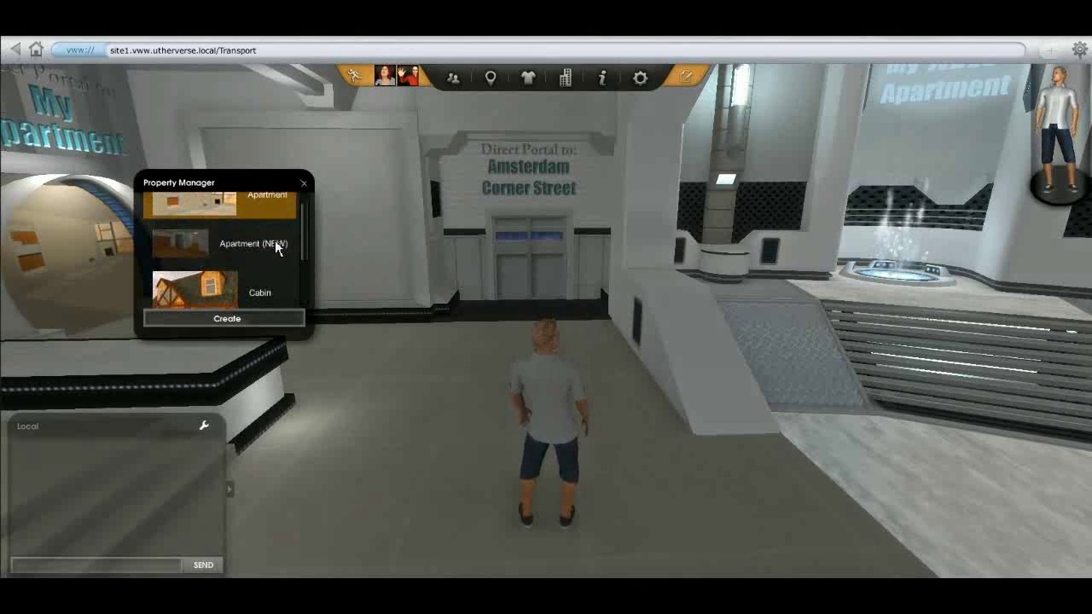
# Create a property of the Apartment (NEW) type and walk the avatar from the wood-panelled living room into an empty back room.
pyautogui.click(275, 243)
pyautogui.click(245, 323)
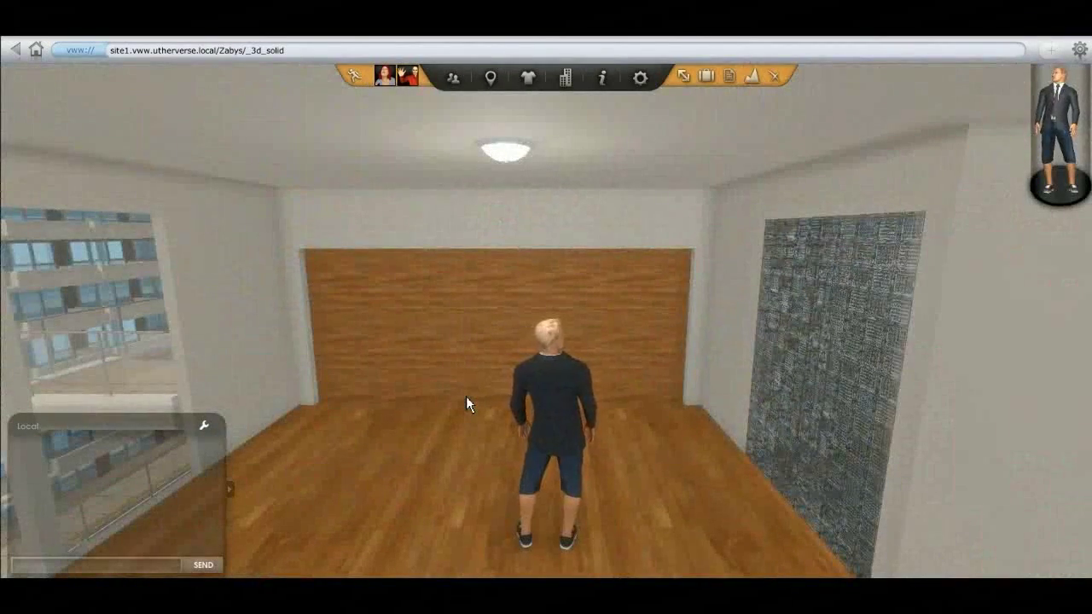
pyautogui.moveTo(466, 396); pyautogui.dragTo(913, 363)
pyautogui.press('Up')
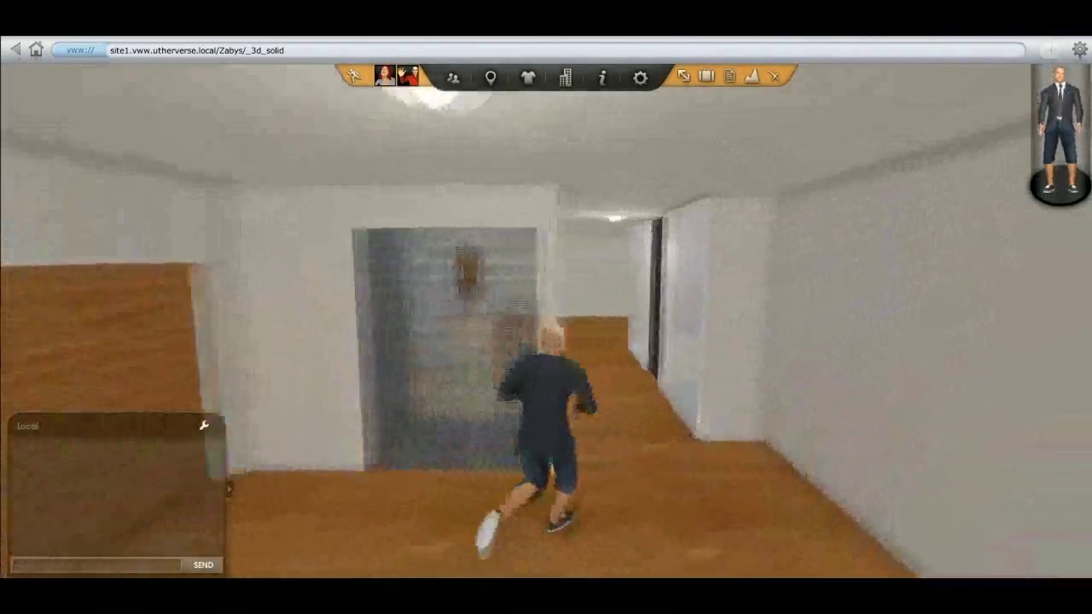
pyautogui.press('Up')
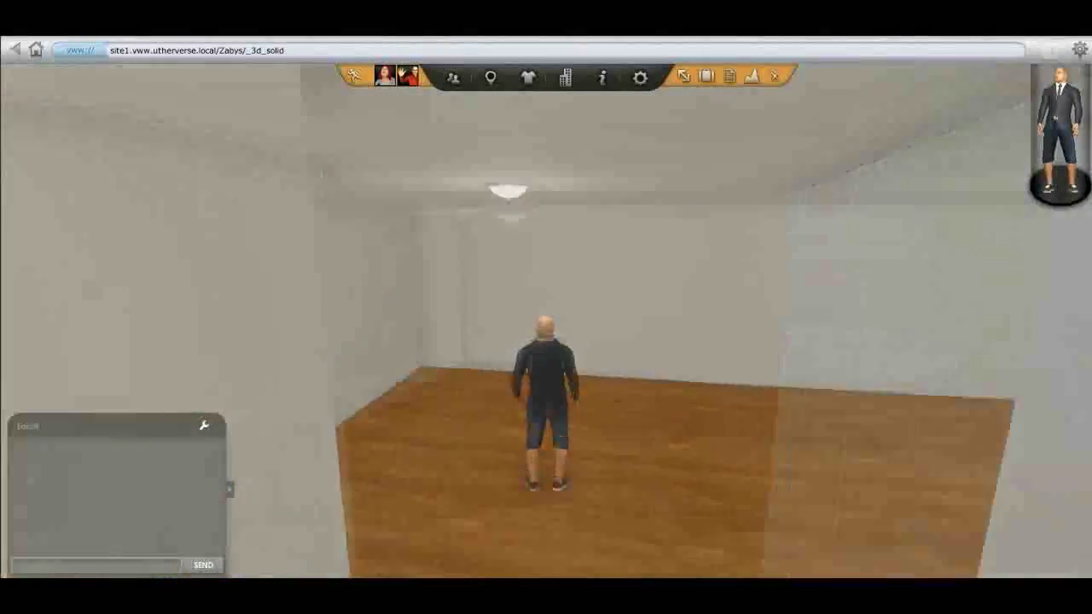
pyautogui.moveTo(555, 372); pyautogui.dragTo(633, 391)
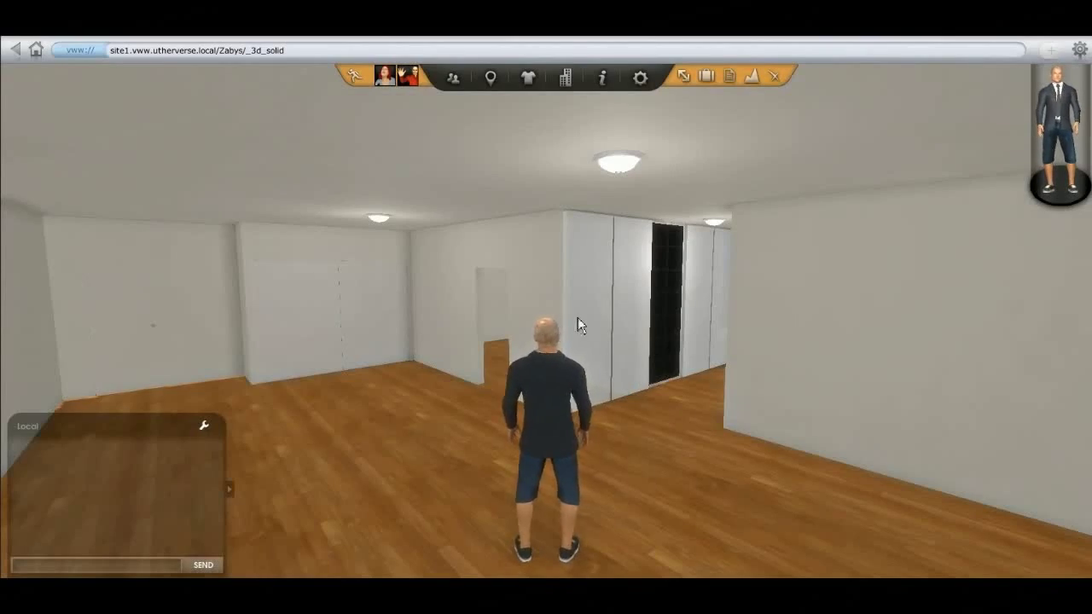
# Walk the avatar through the new apartment to view the balcony windows, the corridor and the adjoining rooms.
pyautogui.moveTo(577, 317); pyautogui.dragTo(563, 297)
pyautogui.press('Up')
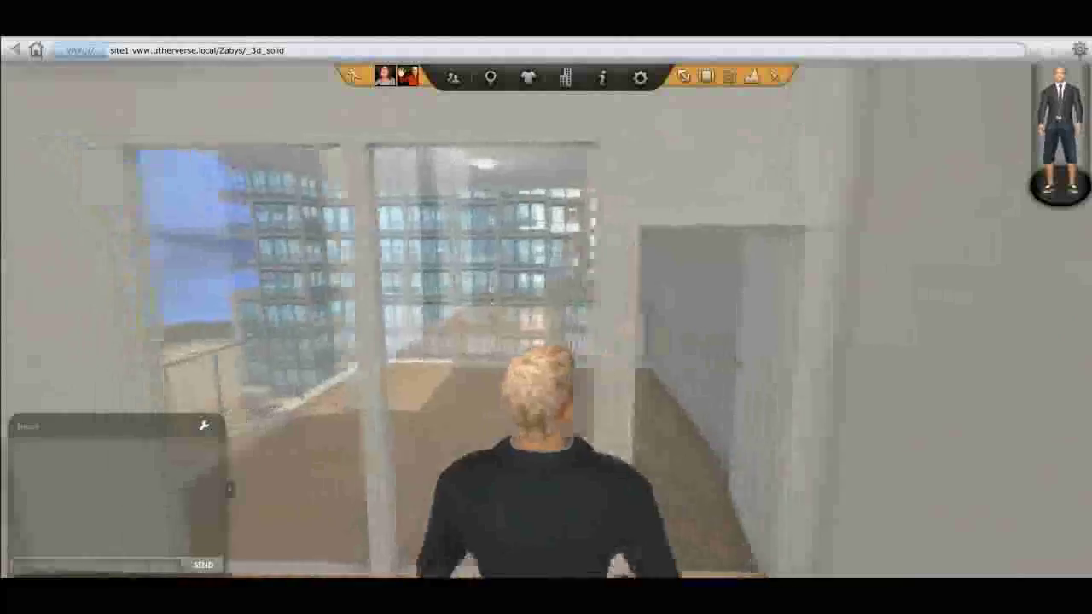
pyautogui.press('Right')
pyautogui.press('Up')
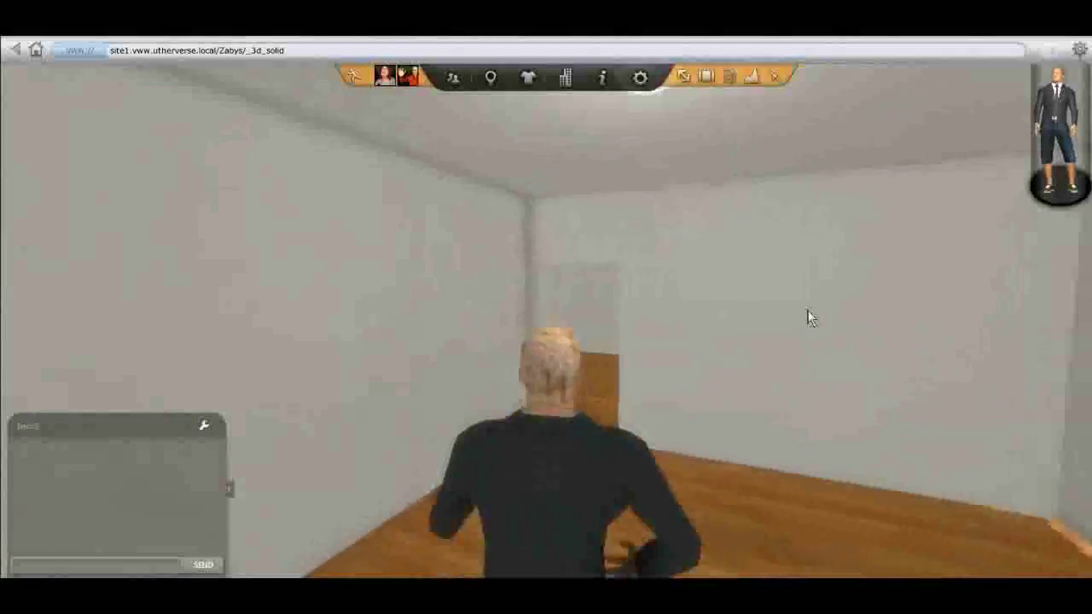
pyautogui.press('Right')
pyautogui.press('Up')
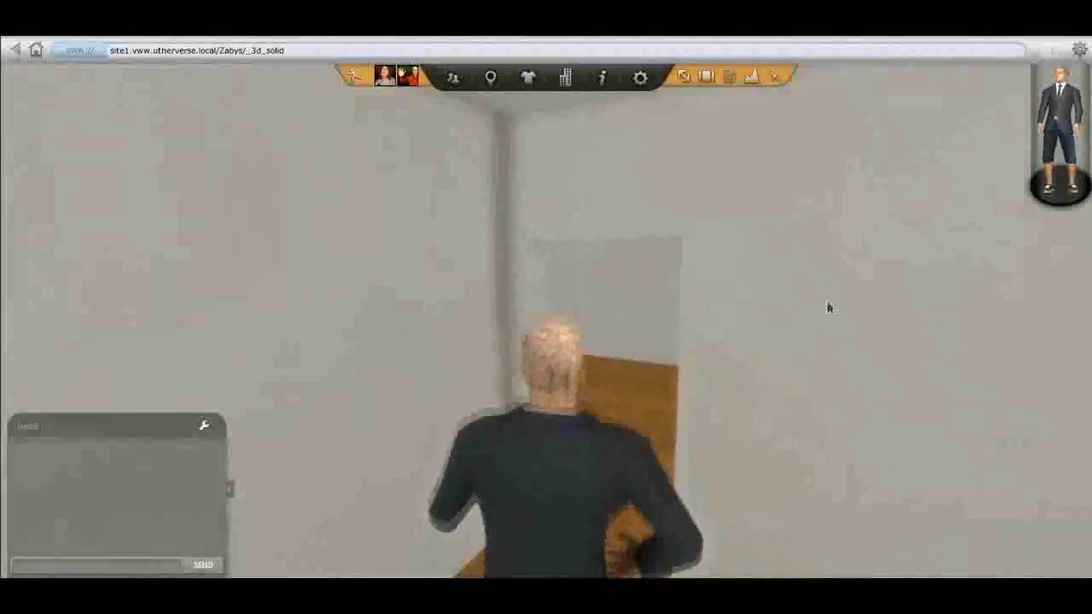
pyautogui.press('Left')
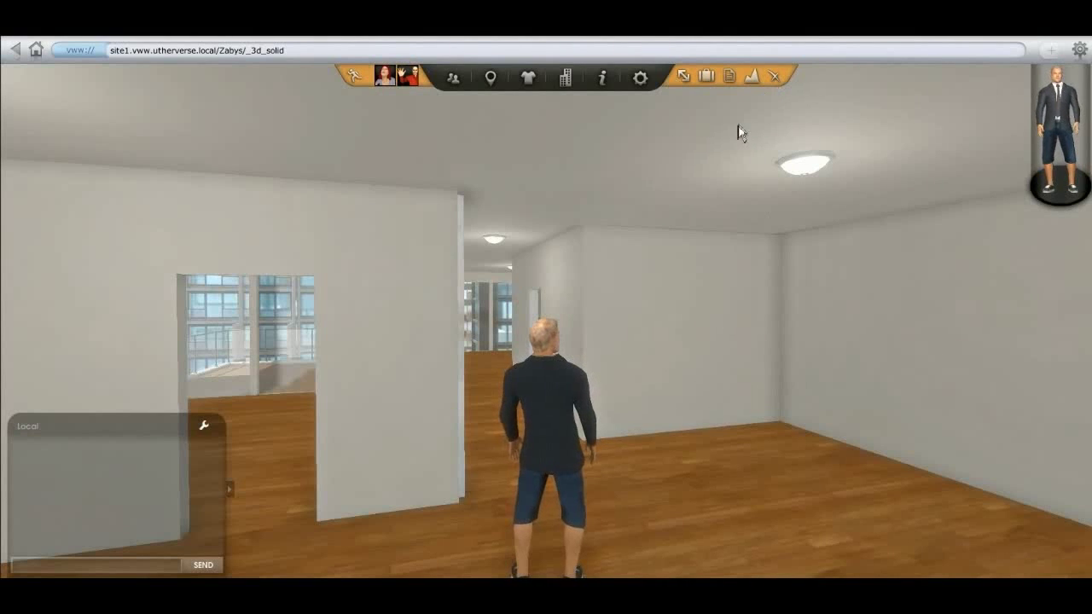
# Turn the avatar around in the large empty room to view its walls and the corridor opening.
pyautogui.moveTo(665, 243); pyautogui.dragTo(699, 256, button='right')
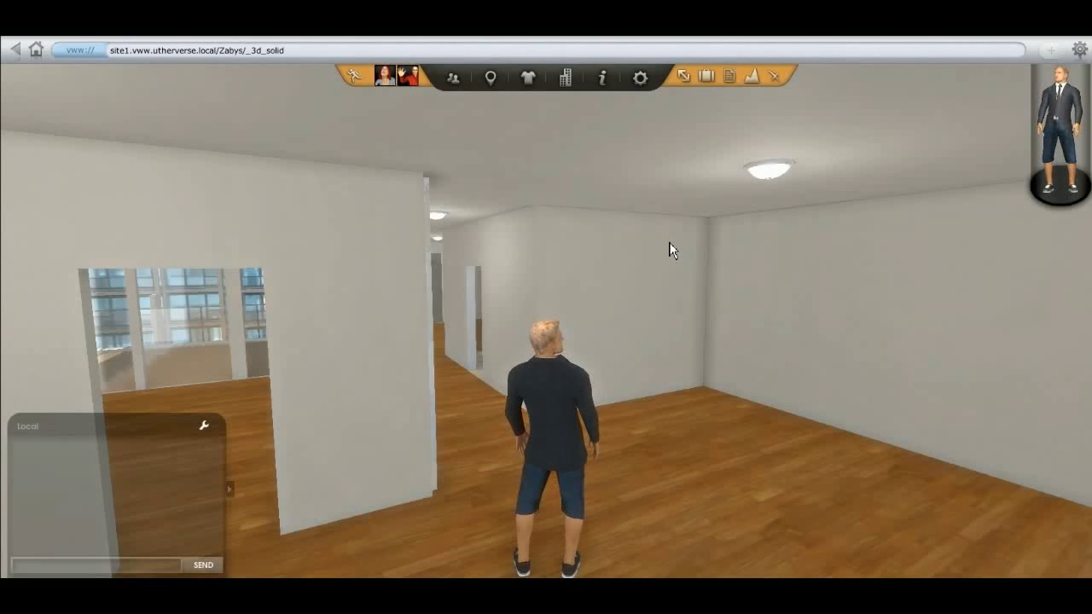
pyautogui.press('Right')
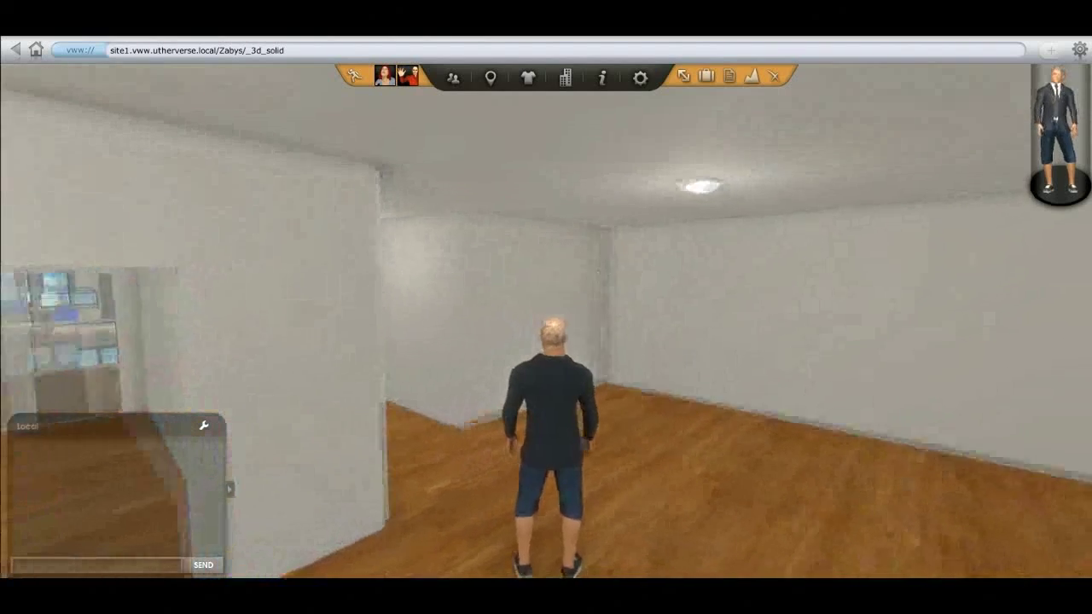
pyautogui.press('Up')
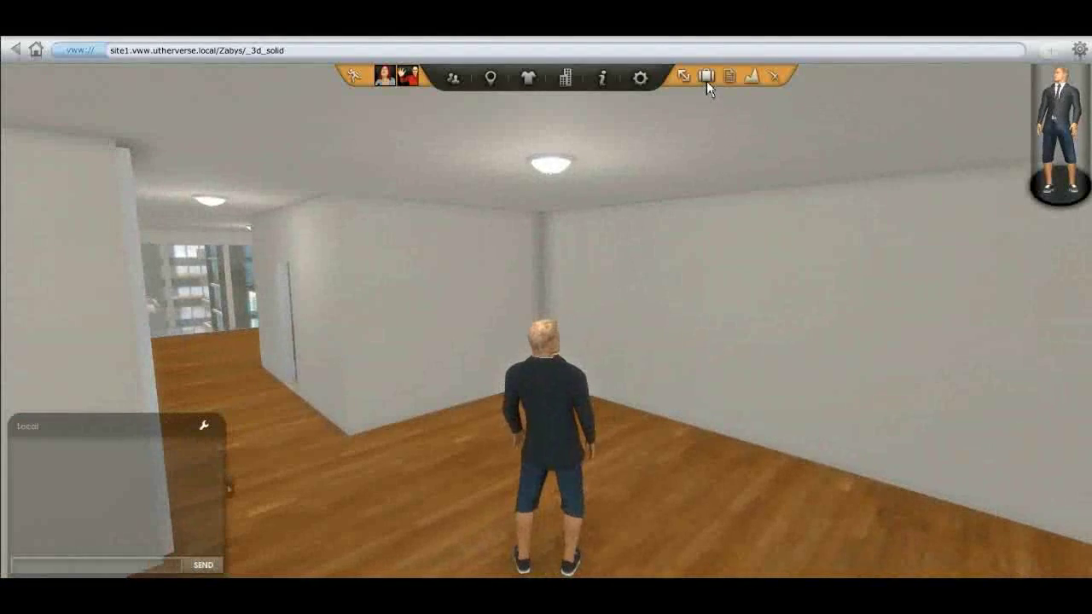
pyautogui.press('Left')
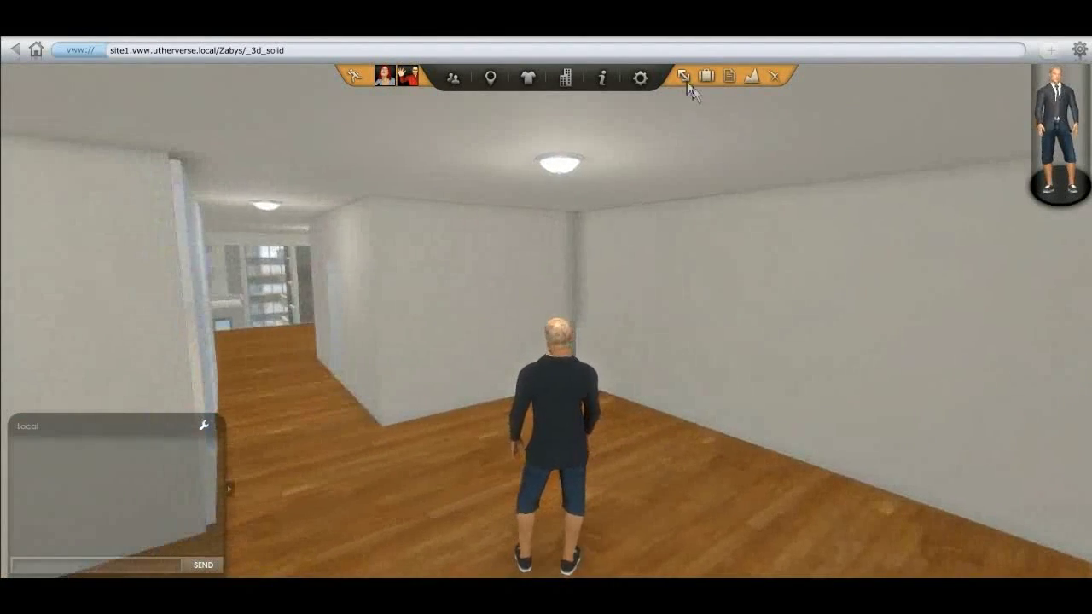
pyautogui.moveTo(691, 232); pyautogui.dragTo(831, 293)
# Try the edit mode toggle and examine the empty room around the avatar from different camera distances and angles.
pyautogui.click(680, 79)
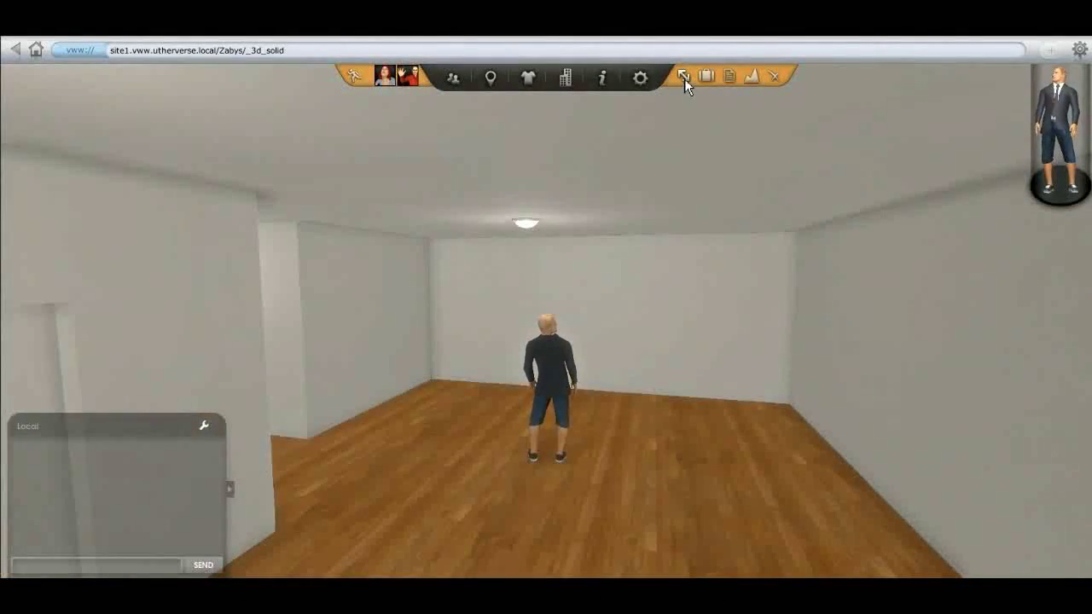
pyautogui.scroll(5, 674, 303)
pyautogui.scroll(-5, 569, 315)
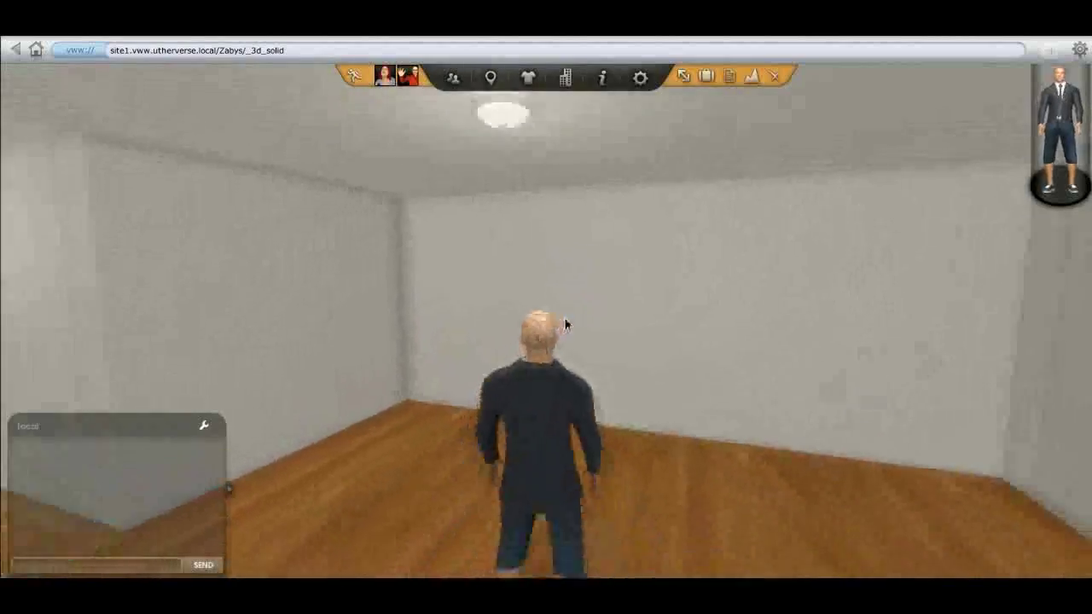
pyautogui.moveTo(567, 318); pyautogui.dragTo(529, 322)
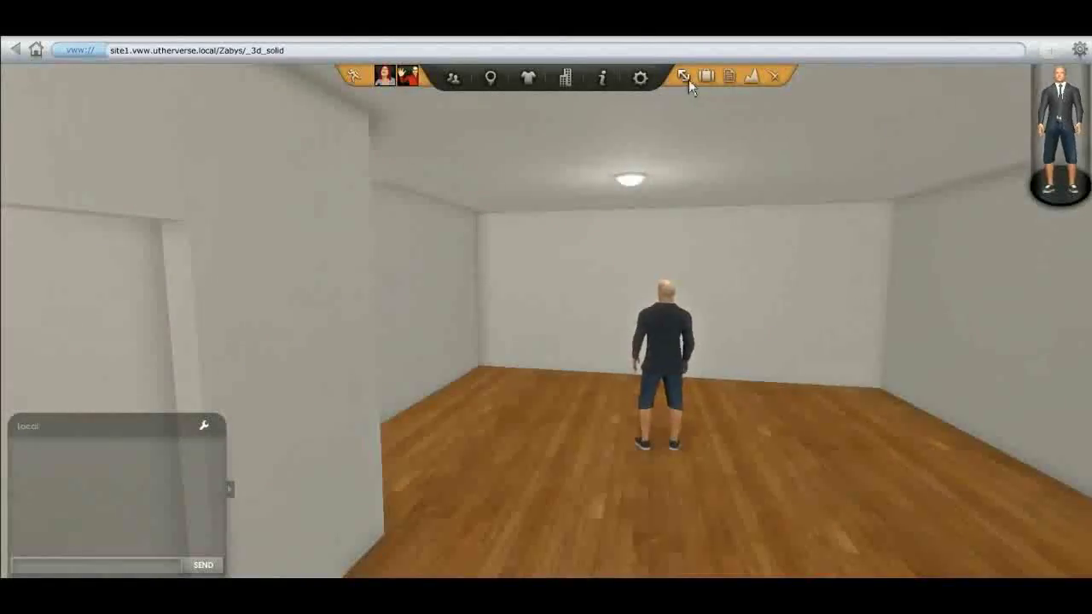
pyautogui.scroll(-3, 735, 266)
pyautogui.moveTo(736, 266); pyautogui.dragTo(760, 307)
pyautogui.scroll(3, 580, 280)
pyautogui.scroll(2, 511, 280)
pyautogui.scroll(-4, 760, 308)
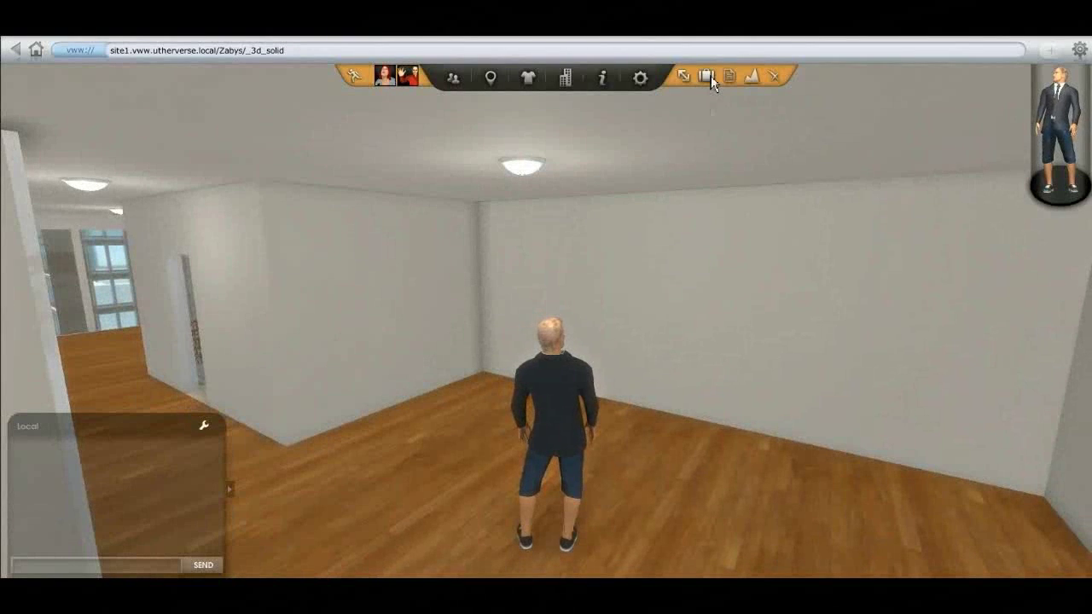
# Open the Inventory and look through the furnishing items, such as the bicycle, bike rack and sofas.
pyautogui.click(707, 77)
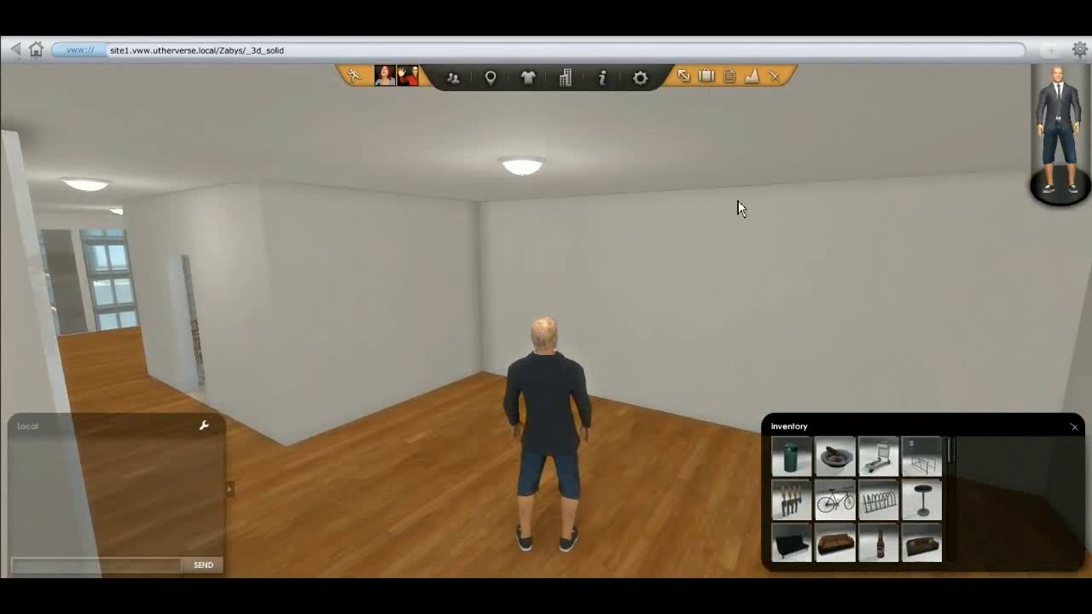
pyautogui.moveTo(953, 432)
pyautogui.mouseDown()
pyautogui.moveTo(947, 489)
pyautogui.moveTo(956, 399)
pyautogui.moveTo(957, 431)
pyautogui.mouseUp()
pyautogui.press('Down')
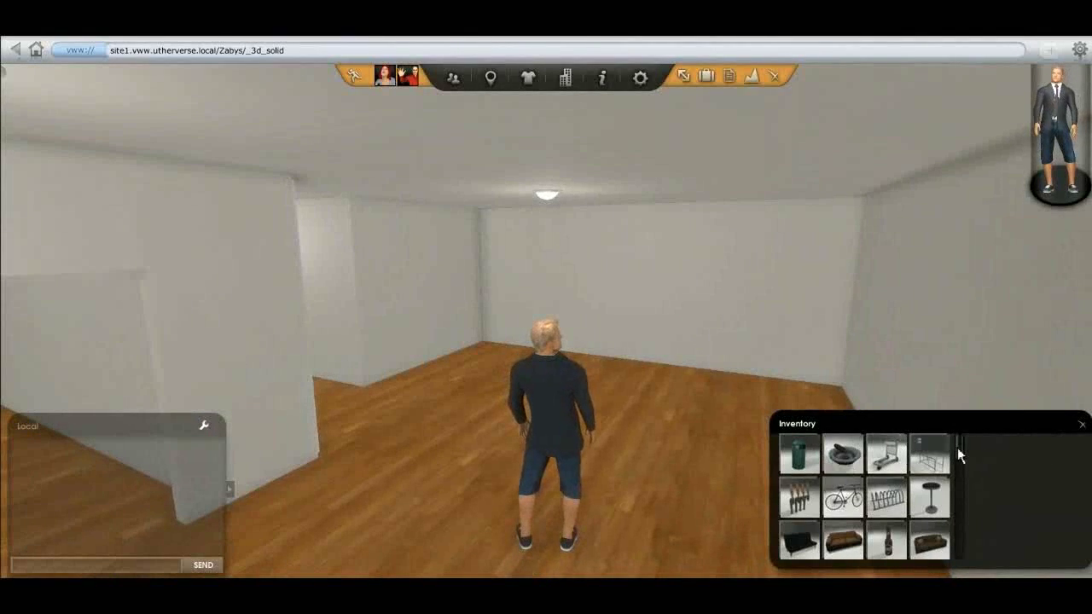
pyautogui.moveTo(957, 457)
pyautogui.mouseDown()
pyautogui.moveTo(958, 422)
pyautogui.moveTo(964, 537)
pyautogui.moveTo(975, 444)
pyautogui.moveTo(961, 485)
pyautogui.moveTo(964, 459)
pyautogui.mouseUp()
pyautogui.scroll(1, 856, 493)
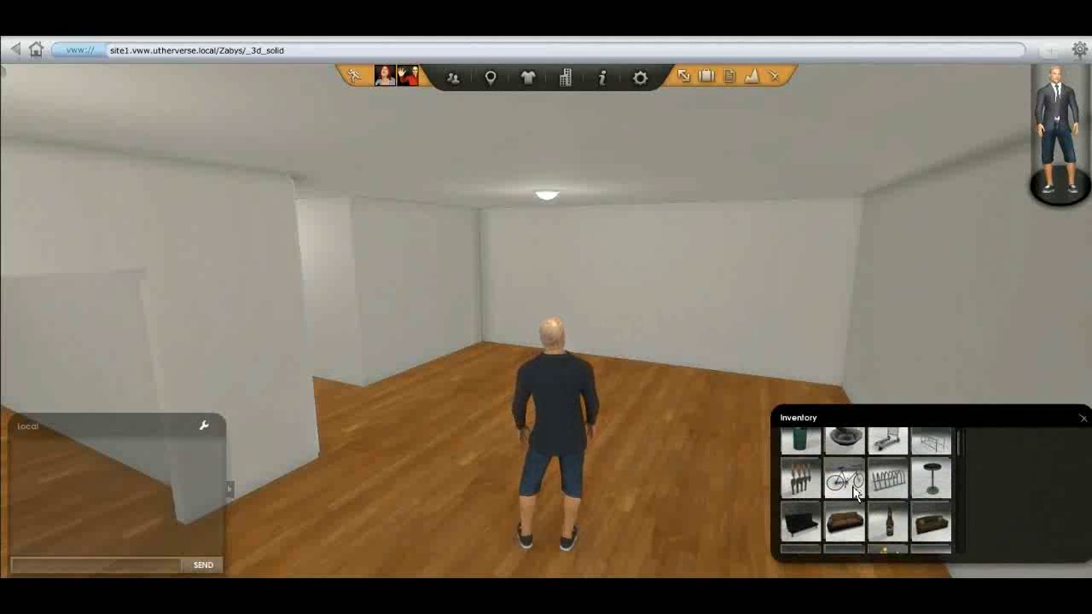
# Place the bicycle from the Inventory on the floor in front of the avatar.
pyautogui.moveTo(650, 436); pyautogui.dragTo(618, 430)
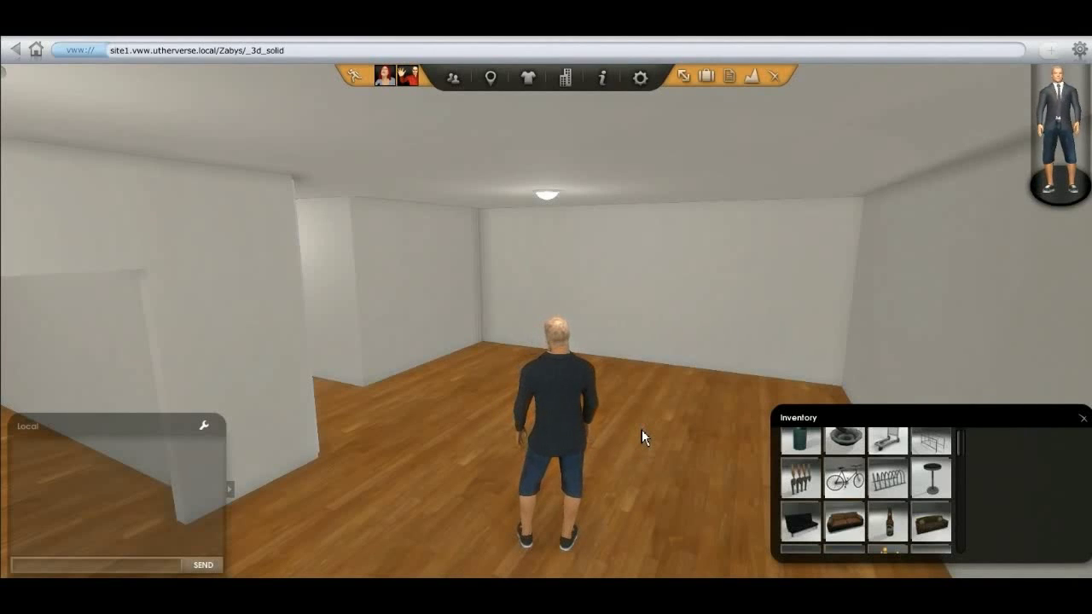
pyautogui.moveTo(647, 424); pyautogui.dragTo(584, 346, button='right')
pyautogui.scroll(4, 656, 458)
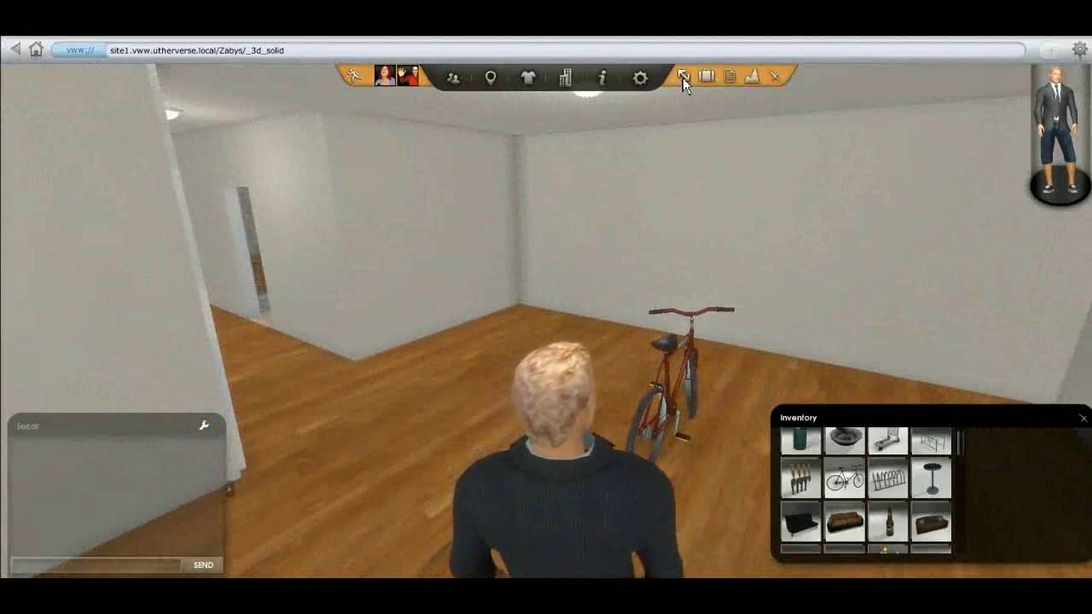
# Turn on edit mode, move the bicycle to about X 9.987, Z -0.352, and shift its Editing panel clear of the avatar preview.
pyautogui.click(685, 77)
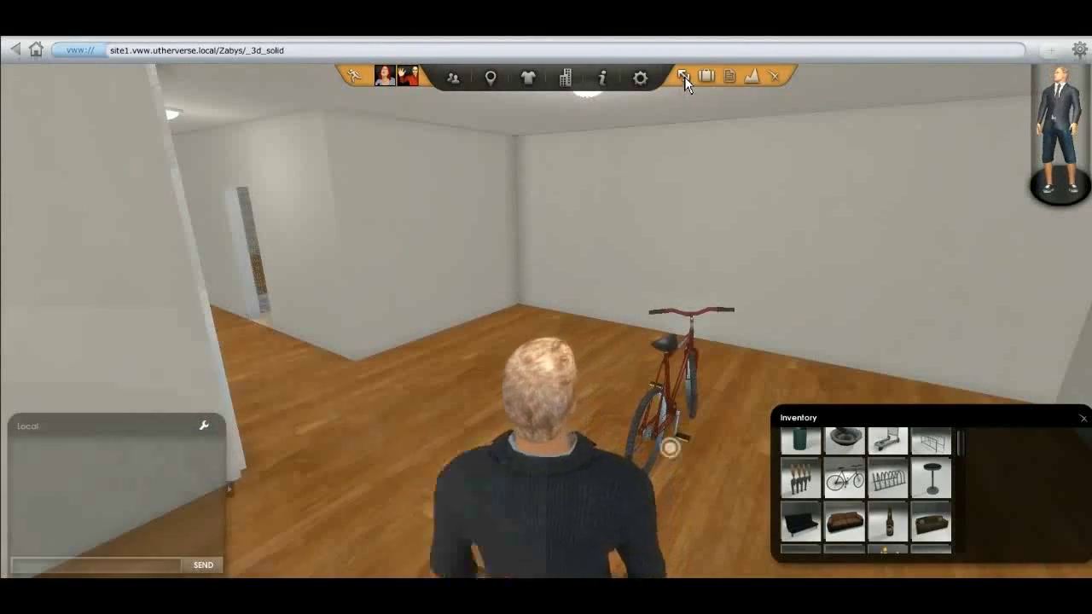
pyautogui.press('Up')
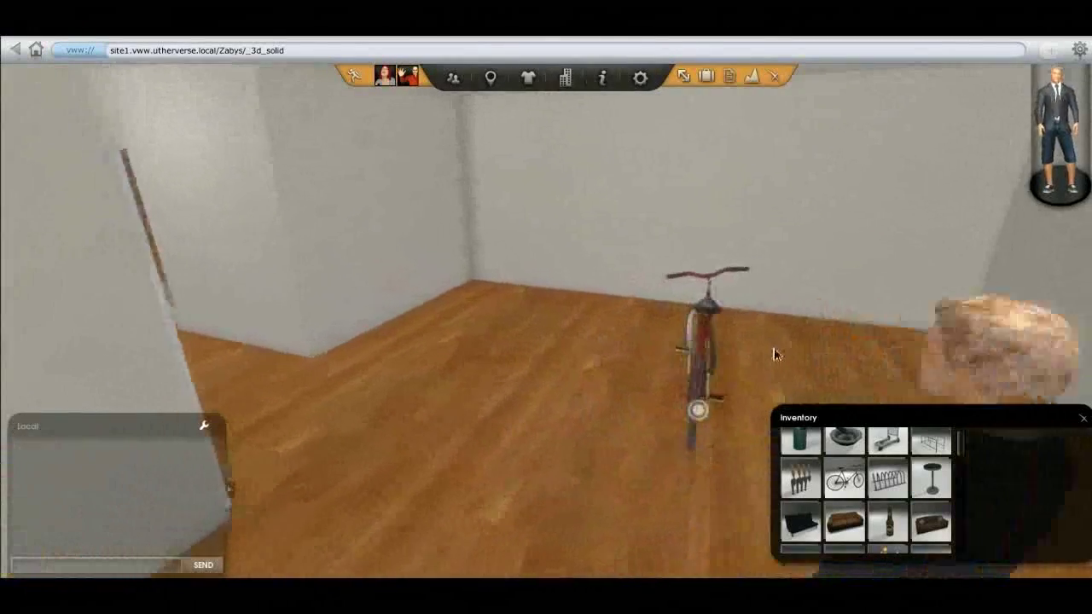
pyautogui.moveTo(689, 404); pyautogui.dragTo(599, 402)
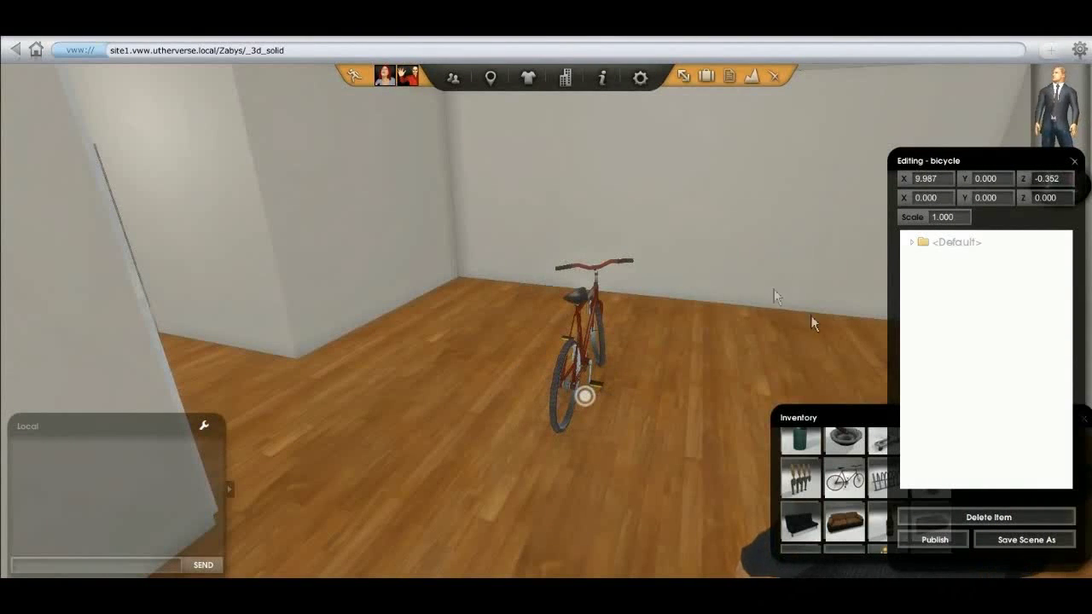
pyautogui.moveTo(925, 160); pyautogui.dragTo(883, 118)
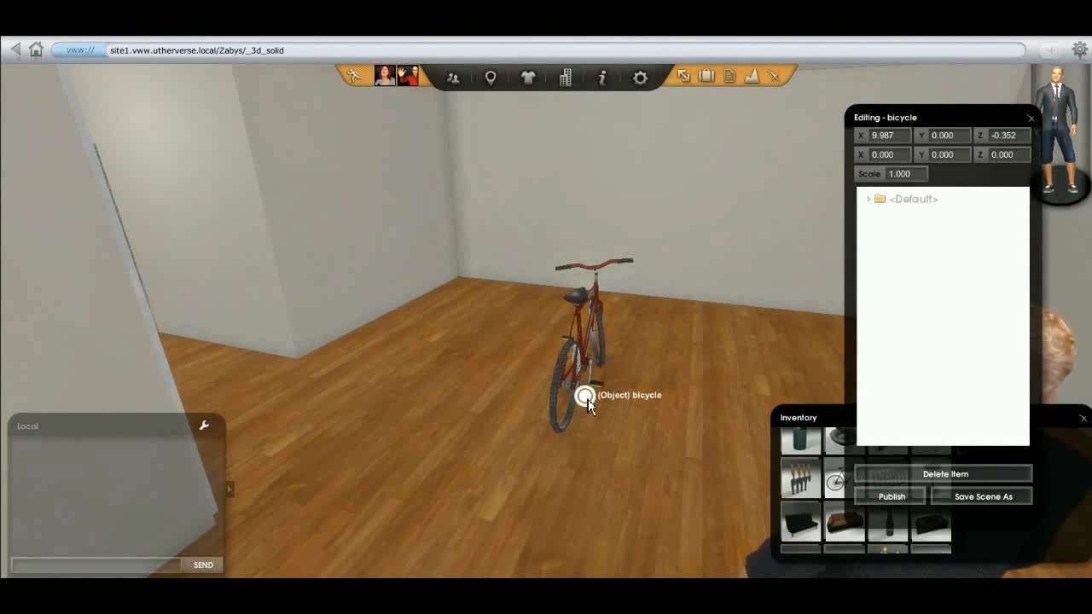
# Move the bicycle across the floor to about X 9.673, Z -0.351 and rotate it to about 275 degrees around Y.
pyautogui.moveTo(588, 405); pyautogui.dragTo(556, 437)
pyautogui.scroll(4, 558, 440)
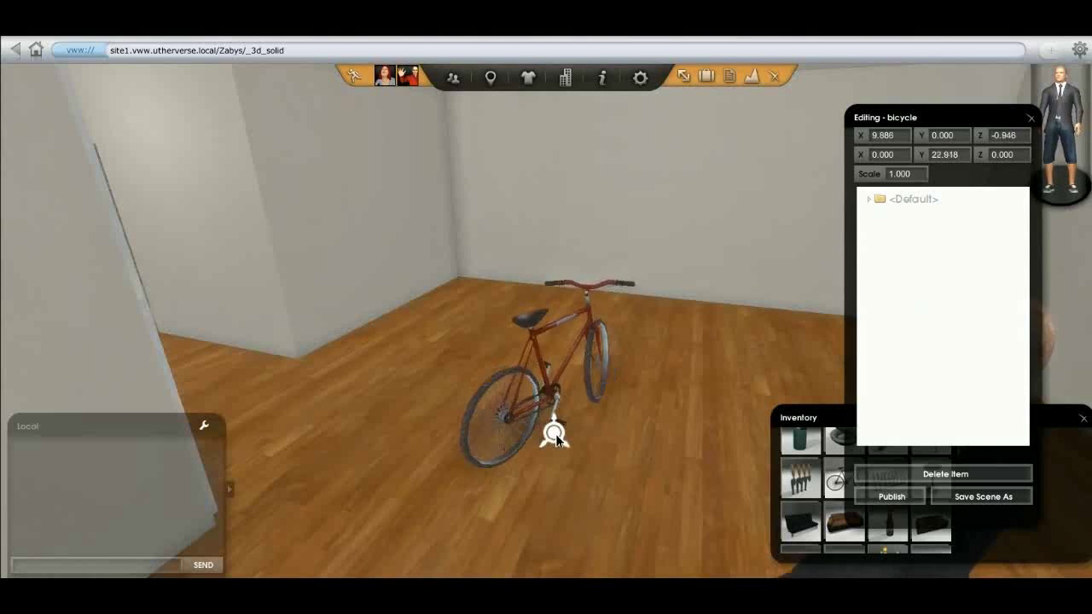
pyautogui.scroll(-3, 558, 441)
pyautogui.moveTo(556, 438); pyautogui.dragTo(551, 389)
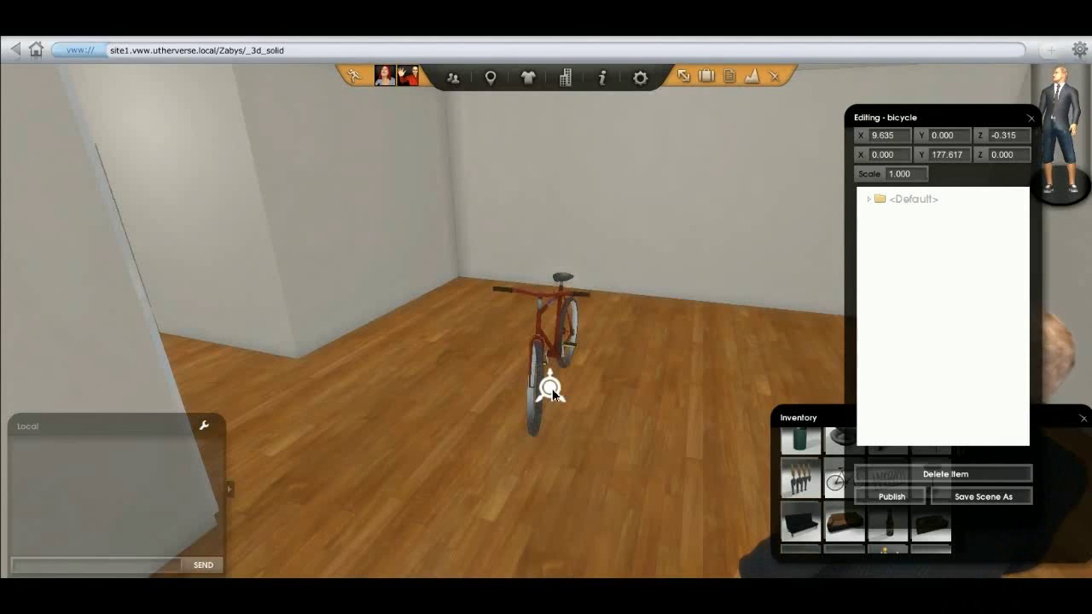
pyautogui.moveTo(552, 391); pyautogui.dragTo(554, 390)
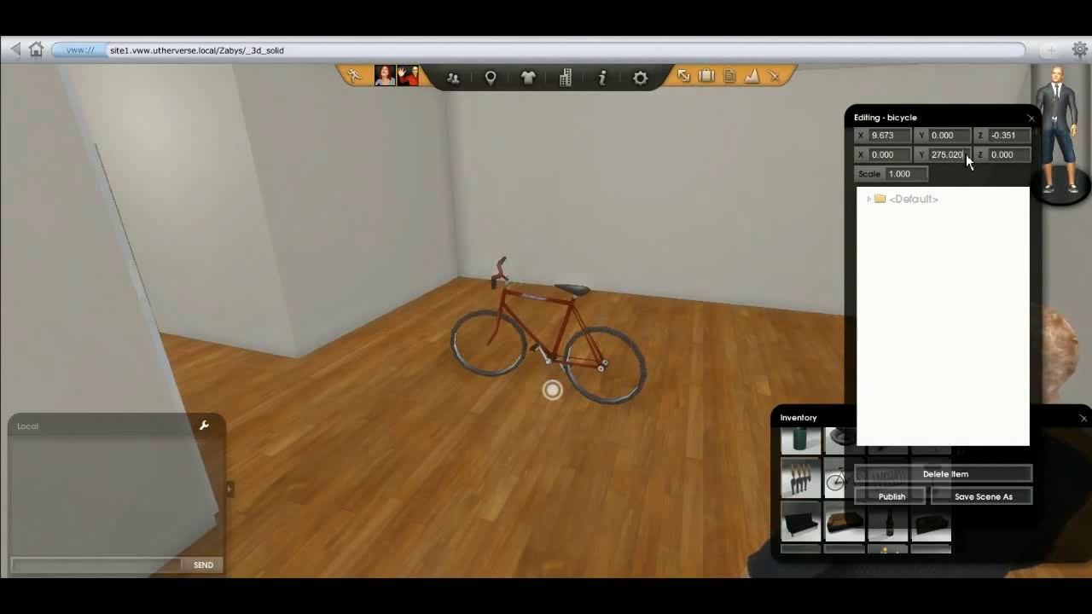
# Try to set the bicycle's Y rotation to 0 and shift the bicycle slightly across the floor.
pyautogui.write('0')
pyautogui.press('Return')
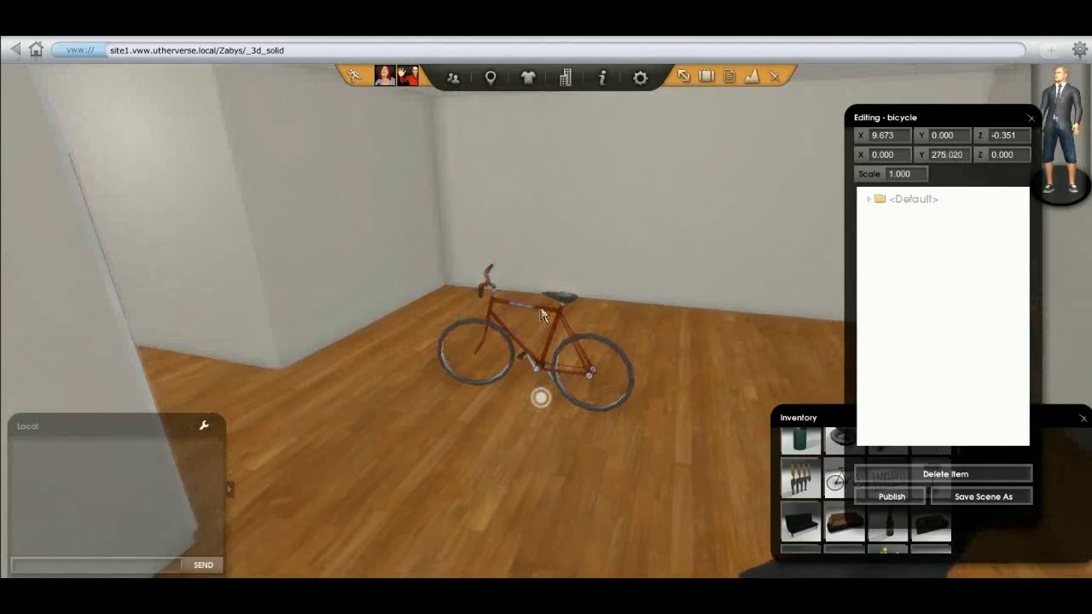
pyautogui.moveTo(541, 395); pyautogui.dragTo(564, 402)
# Delete the bicycle from the apartment room.
pyautogui.click(921, 479)
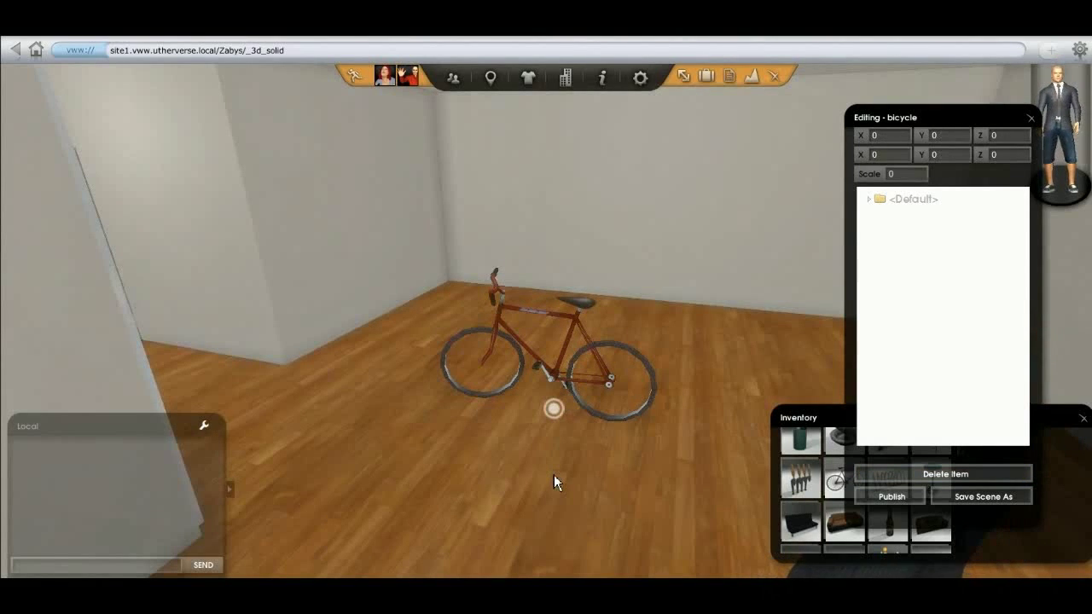
pyautogui.scroll(1, 529, 431)
pyautogui.scroll(2, 622, 390)
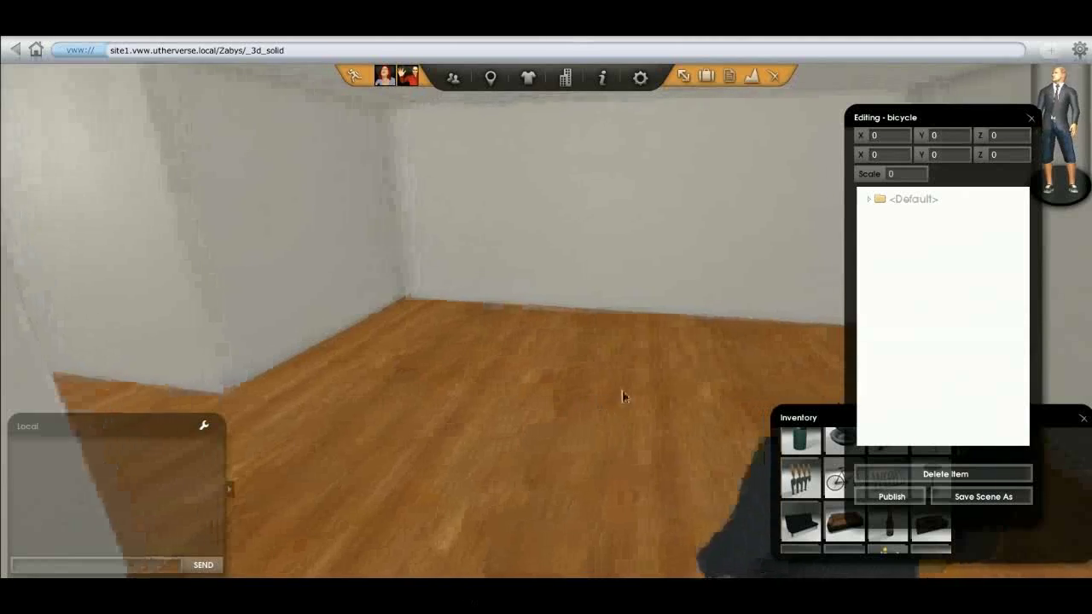
pyautogui.scroll(-3, 588, 394)
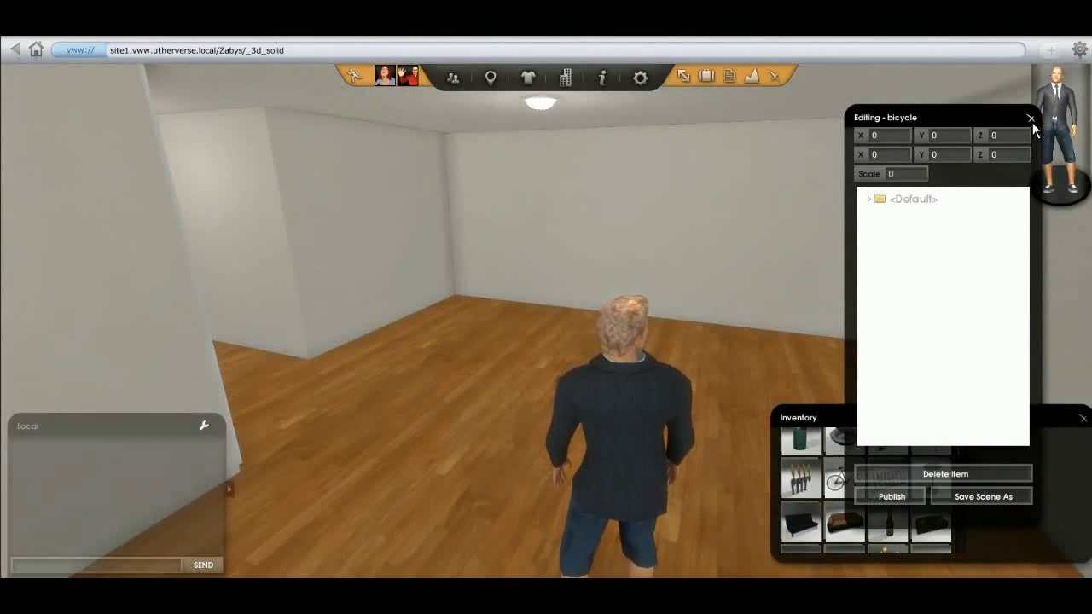
# Move the bicycle's Editing panel around the scene and park it overlapping the Inventory panel.
pyautogui.moveTo(977, 124); pyautogui.dragTo(959, 156)
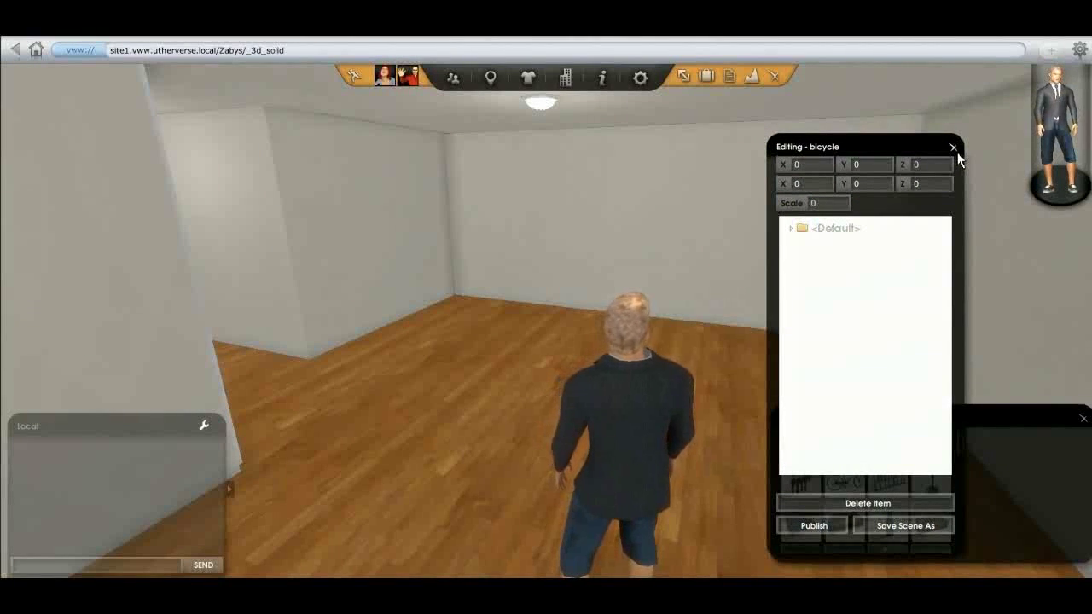
pyautogui.moveTo(843, 148); pyautogui.dragTo(477, 210)
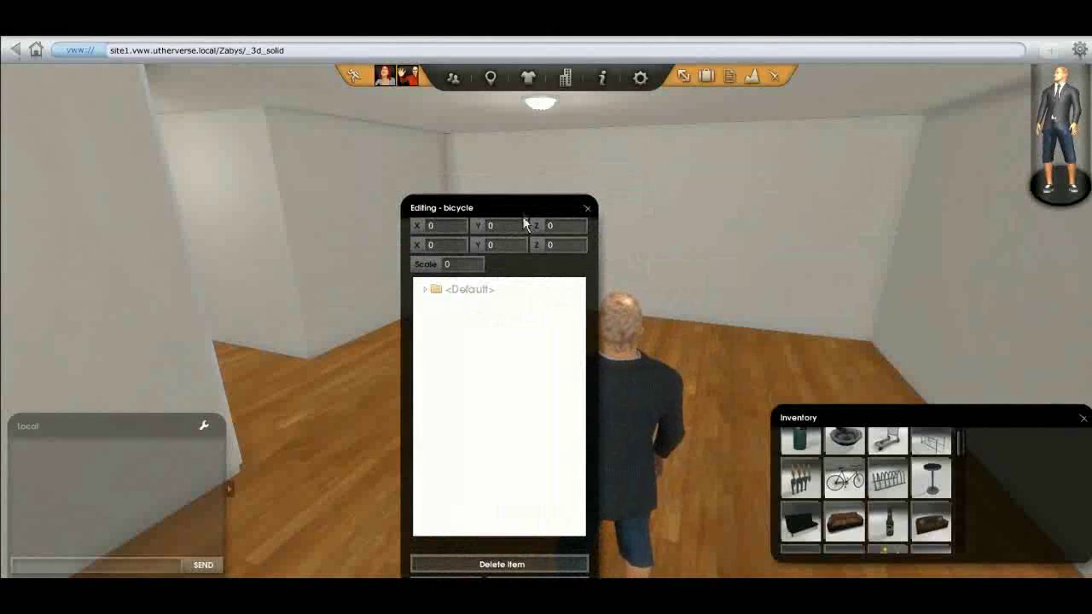
pyautogui.moveTo(522, 213); pyautogui.dragTo(1028, 394)
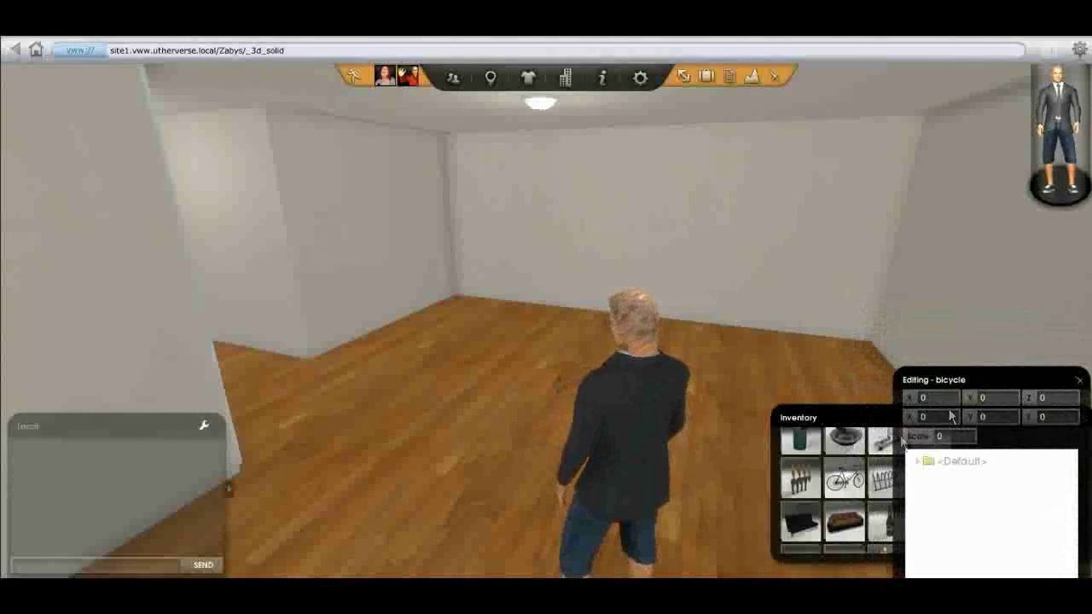
# Move the Inventory panel clear of the Editing panel and browse its items down to the red furniture.
pyautogui.click(854, 424)
pyautogui.moveTo(853, 424); pyautogui.dragTo(642, 439)
pyautogui.moveTo(740, 477); pyautogui.dragTo(739, 526)
# Toggle the Editing and Inventory panels off and on, moving the Editing panel higher to reveal its full contents.
pyautogui.click(726, 78)
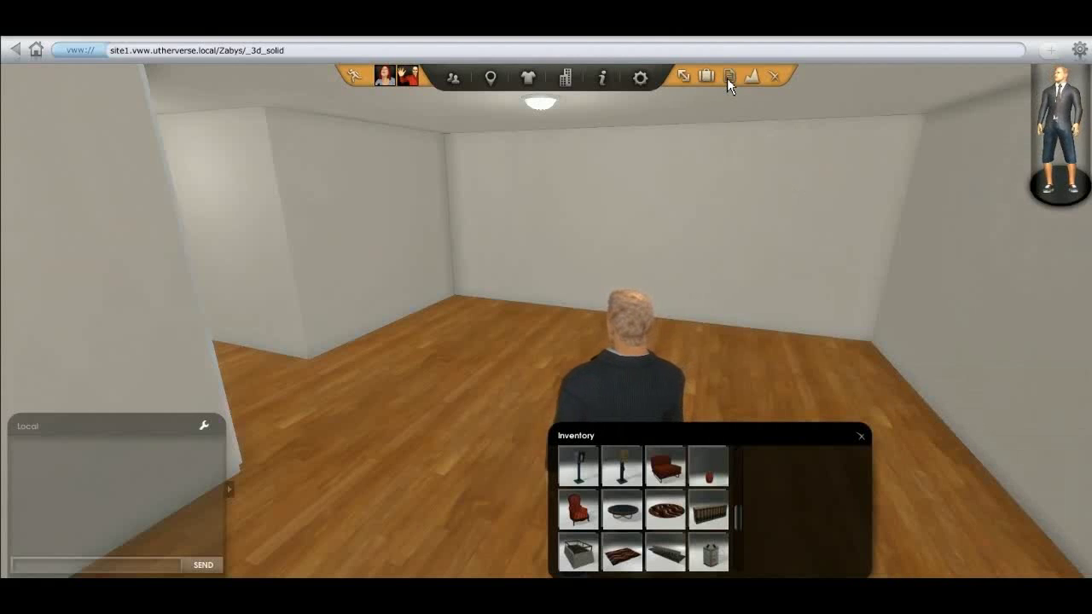
pyautogui.click(727, 78)
pyautogui.click(727, 79)
pyautogui.click(727, 79)
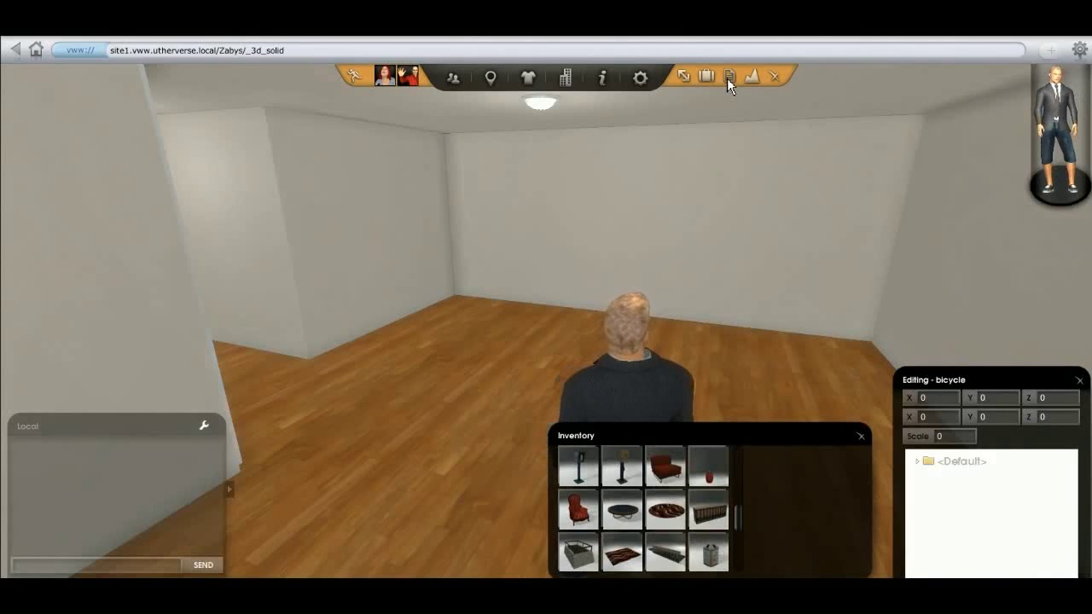
pyautogui.moveTo(967, 381); pyautogui.dragTo(949, 175)
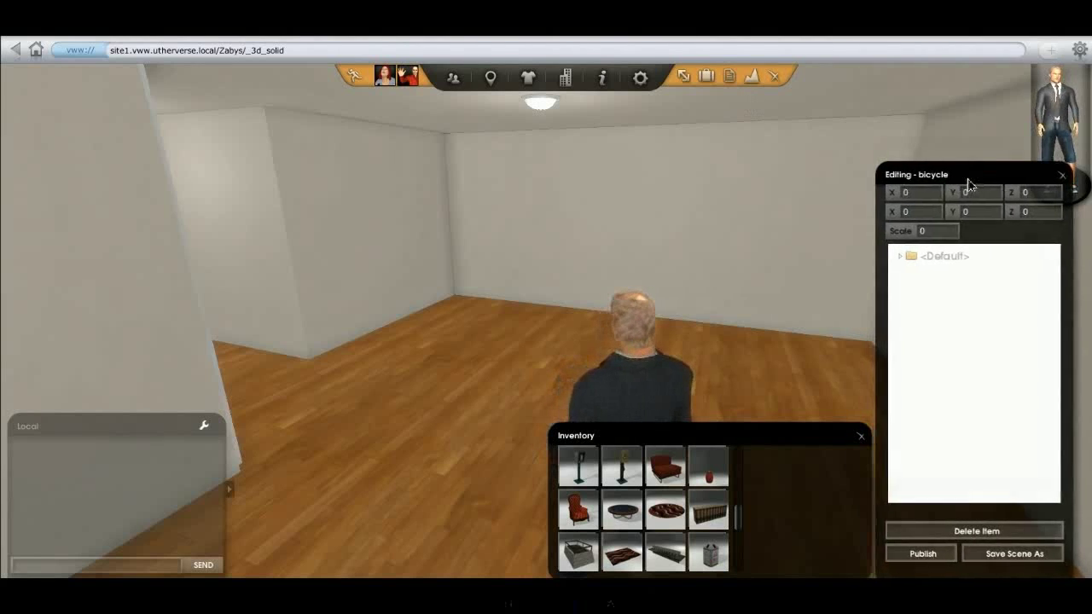
pyautogui.click(729, 76)
pyautogui.click(733, 78)
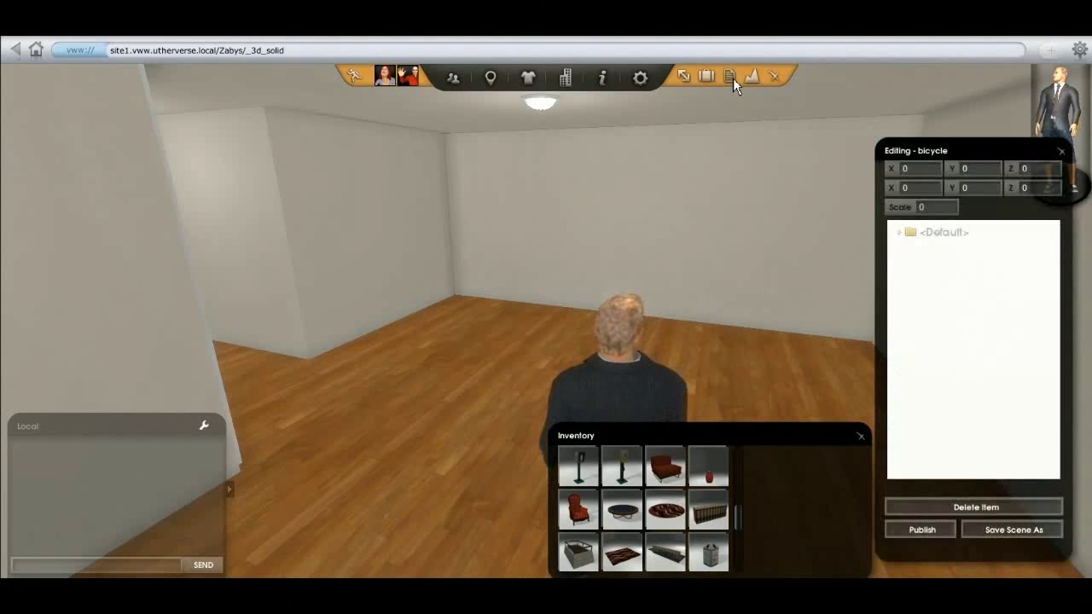
pyautogui.click(709, 78)
pyautogui.click(708, 78)
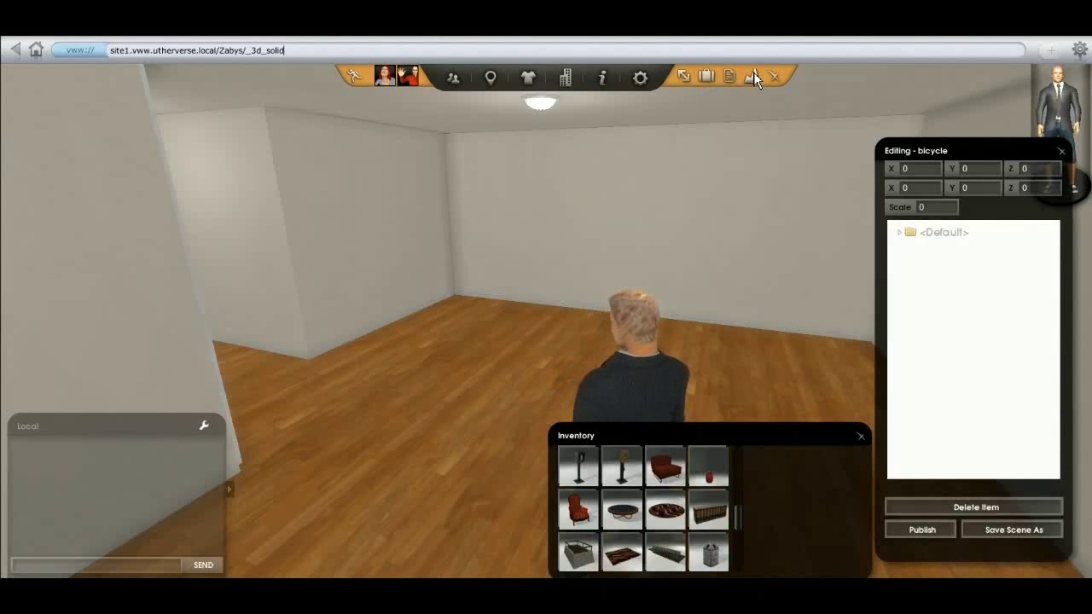
# Open the Layouts panel, move it to the edge of the scene and enter test as the layout name.
pyautogui.click(752, 79)
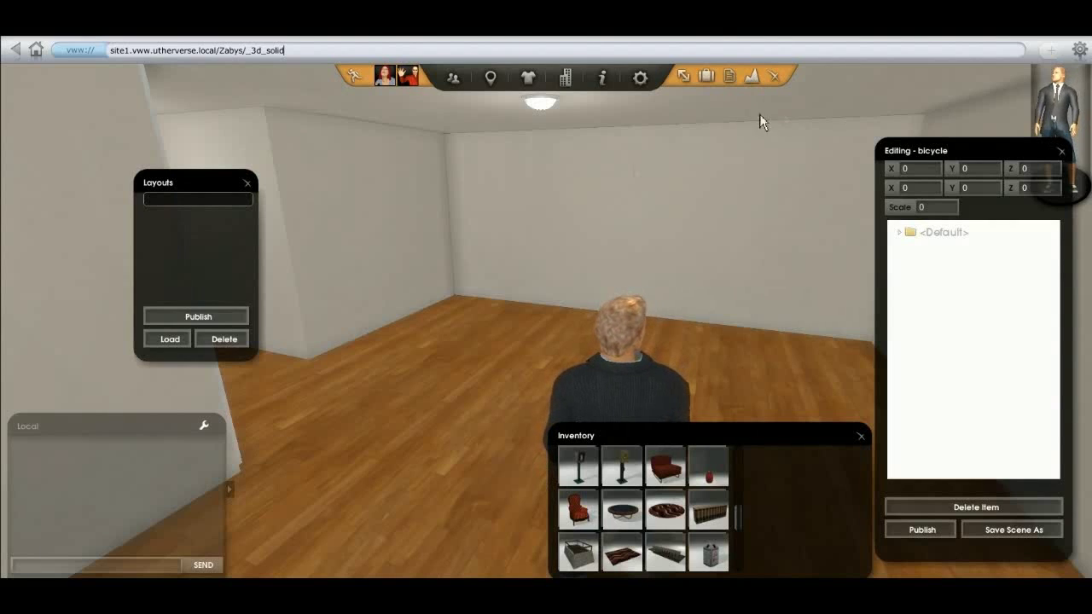
pyautogui.moveTo(209, 209); pyautogui.dragTo(135, 224)
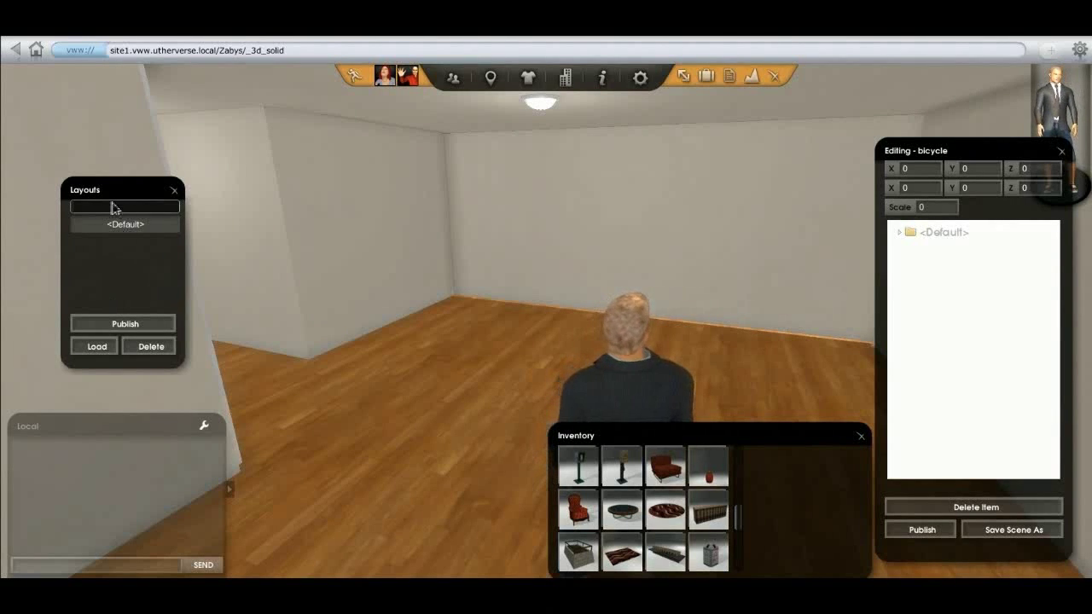
pyautogui.moveTo(104, 194); pyautogui.dragTo(76, 196)
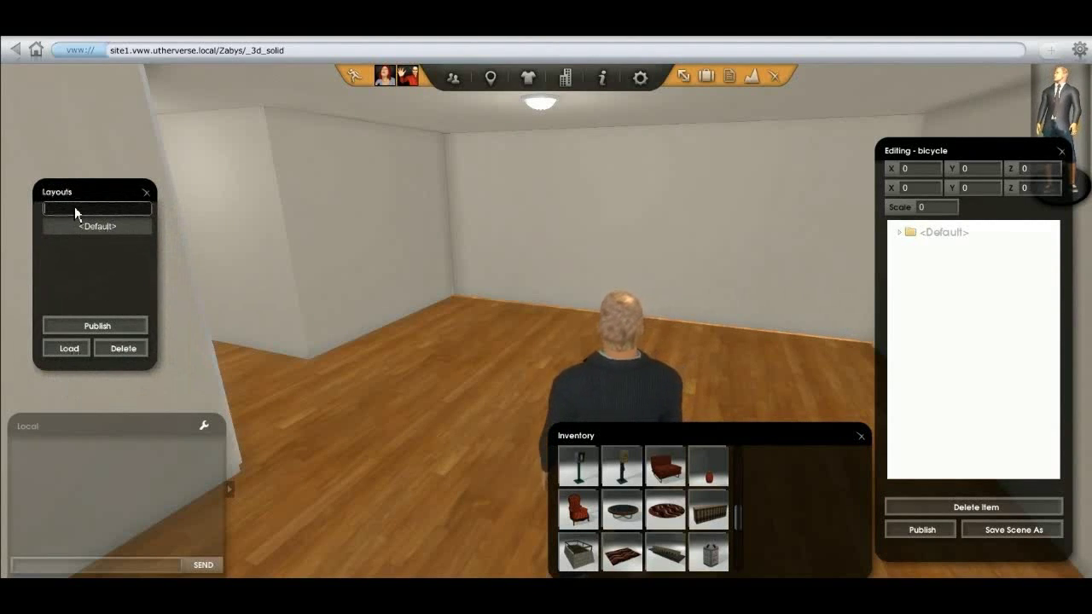
pyautogui.write('test')
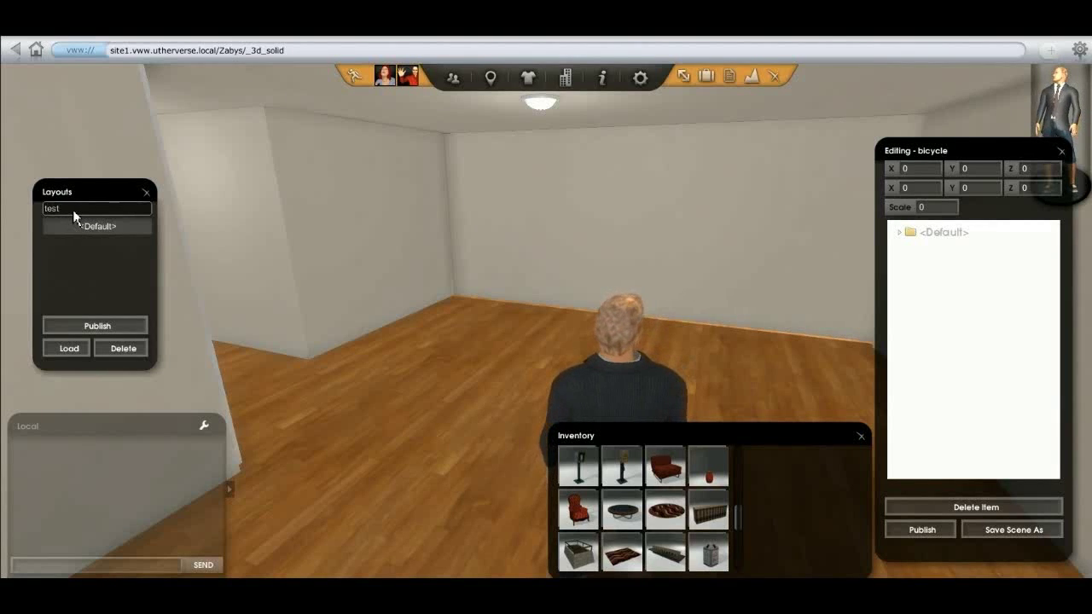
pyautogui.moveTo(521, 288); pyautogui.dragTo(455, 286)
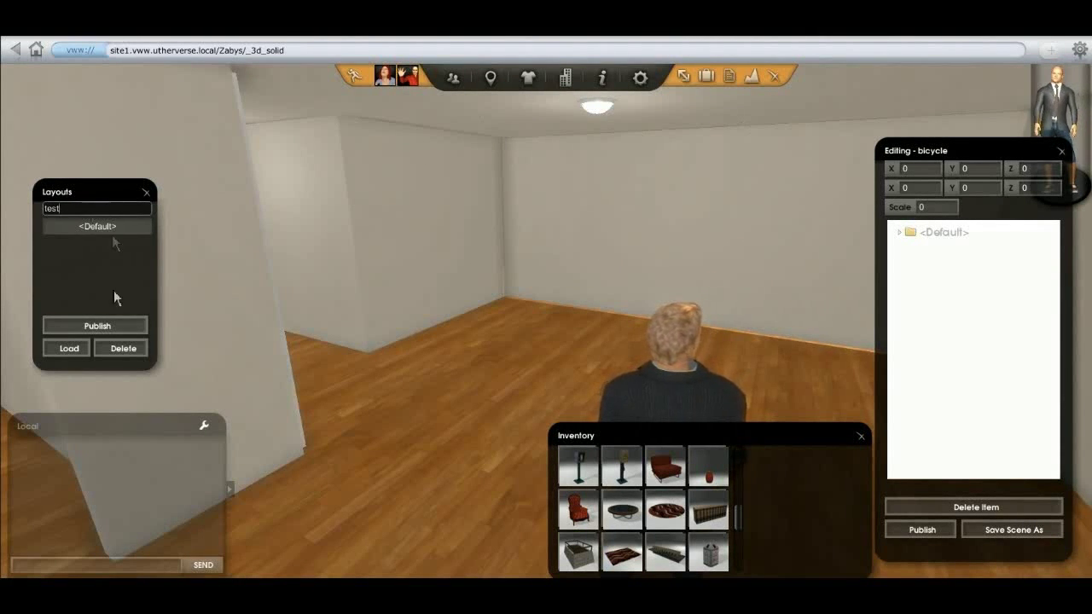
pyautogui.click(120, 208)
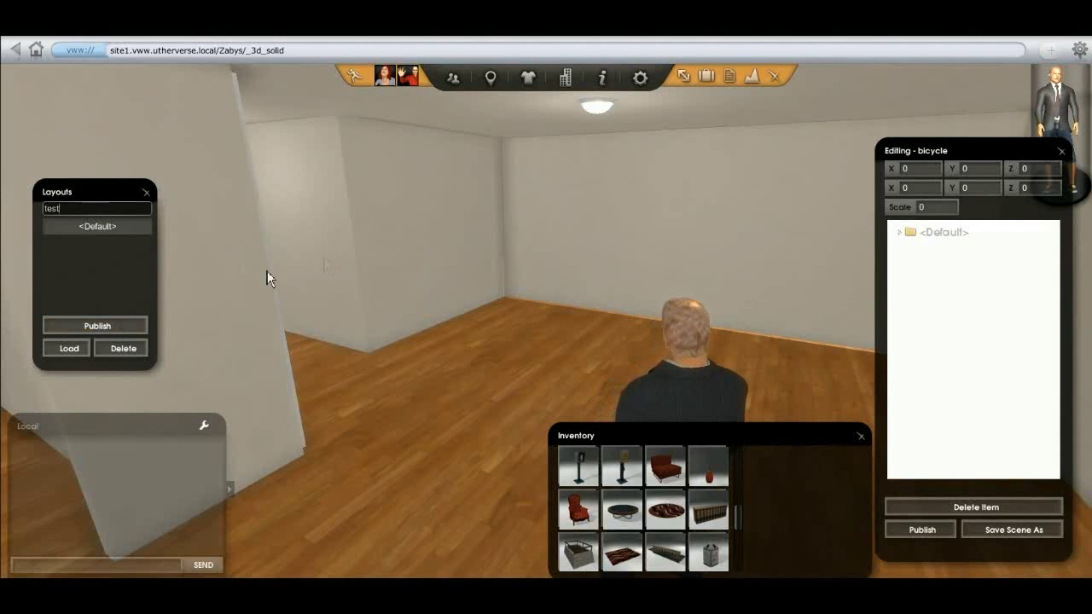
# Place the red couch from the Inventory on the apartment floor and shift it to about X 8.627, Z -0.526.
pyautogui.moveTo(597, 311); pyautogui.dragTo(627, 359)
pyautogui.moveTo(658, 481); pyautogui.dragTo(479, 359)
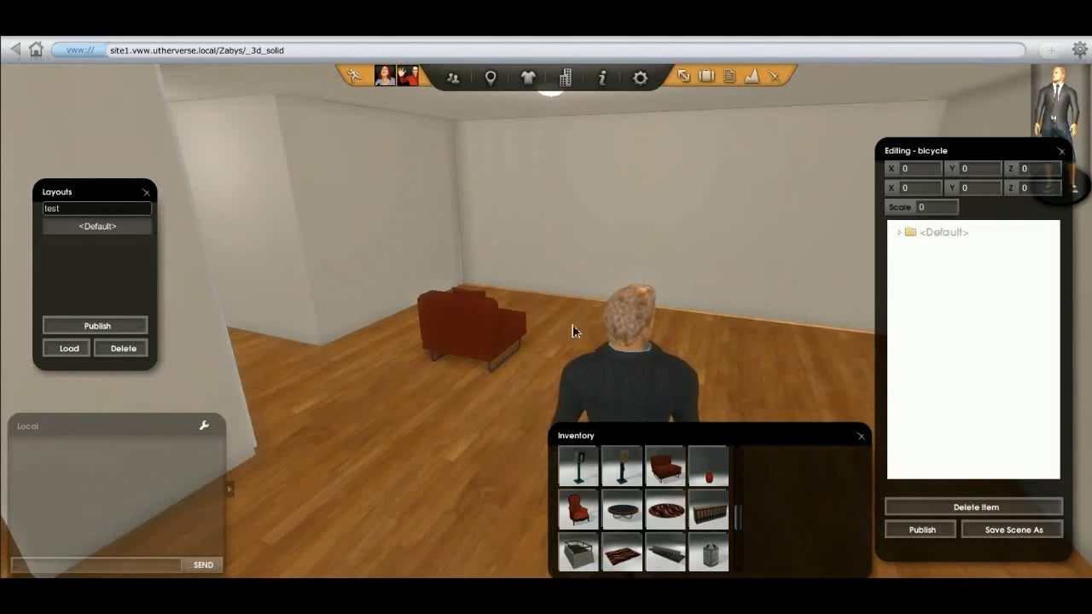
pyautogui.moveTo(573, 324); pyautogui.dragTo(662, 336)
pyautogui.click(589, 349)
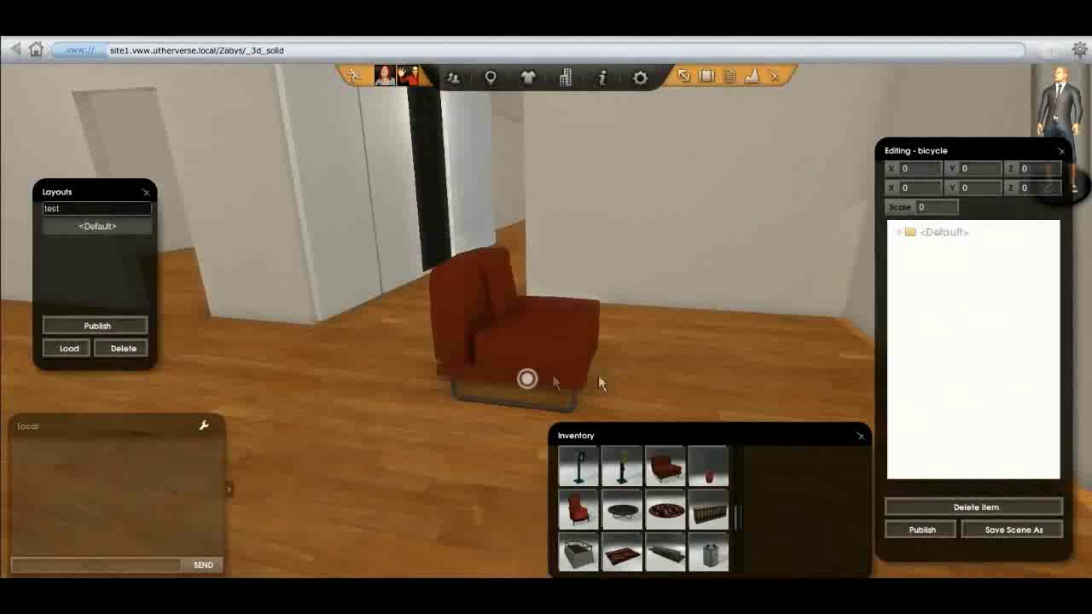
pyautogui.moveTo(523, 381); pyautogui.dragTo(484, 356)
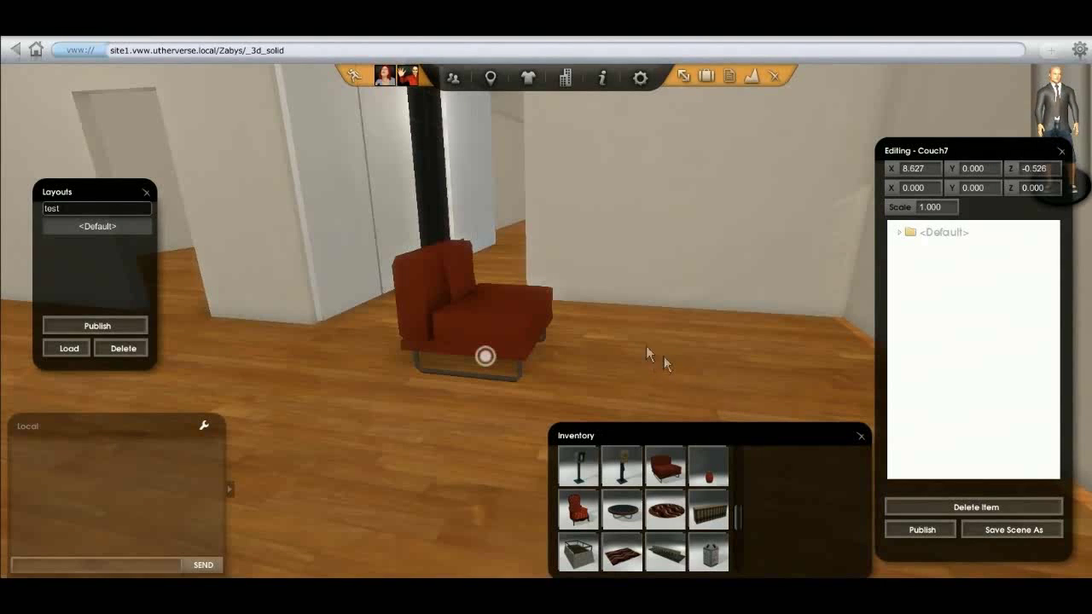
# Place a powerBox from the Inventory beside the couch and move it to about X 8.370, Z 1.421.
pyautogui.moveTo(646, 347); pyautogui.dragTo(721, 379)
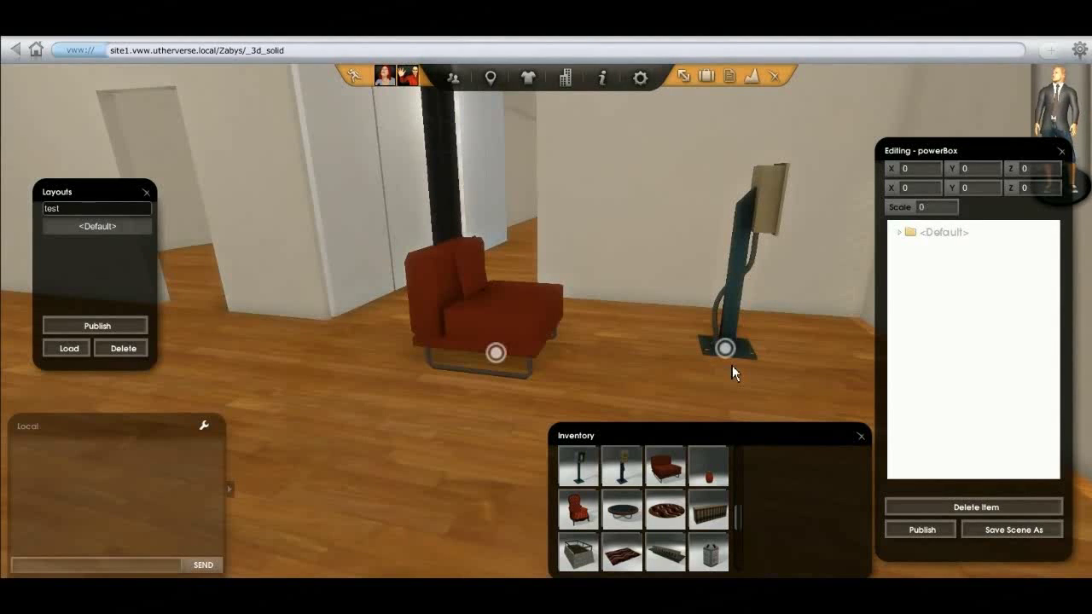
pyautogui.moveTo(732, 365); pyautogui.dragTo(816, 368, button='right')
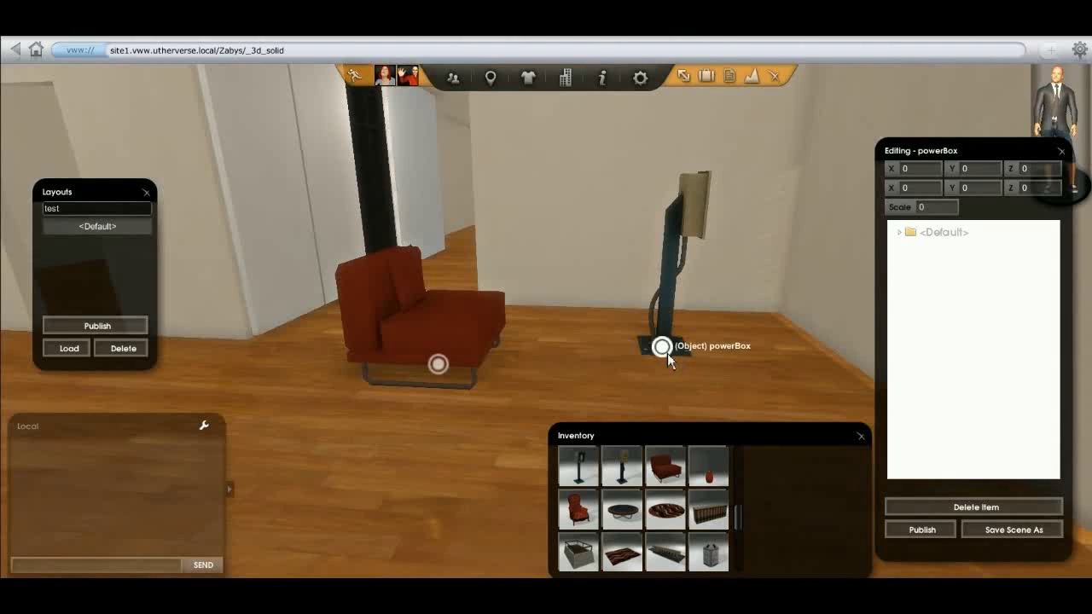
pyautogui.moveTo(666, 355); pyautogui.dragTo(627, 364)
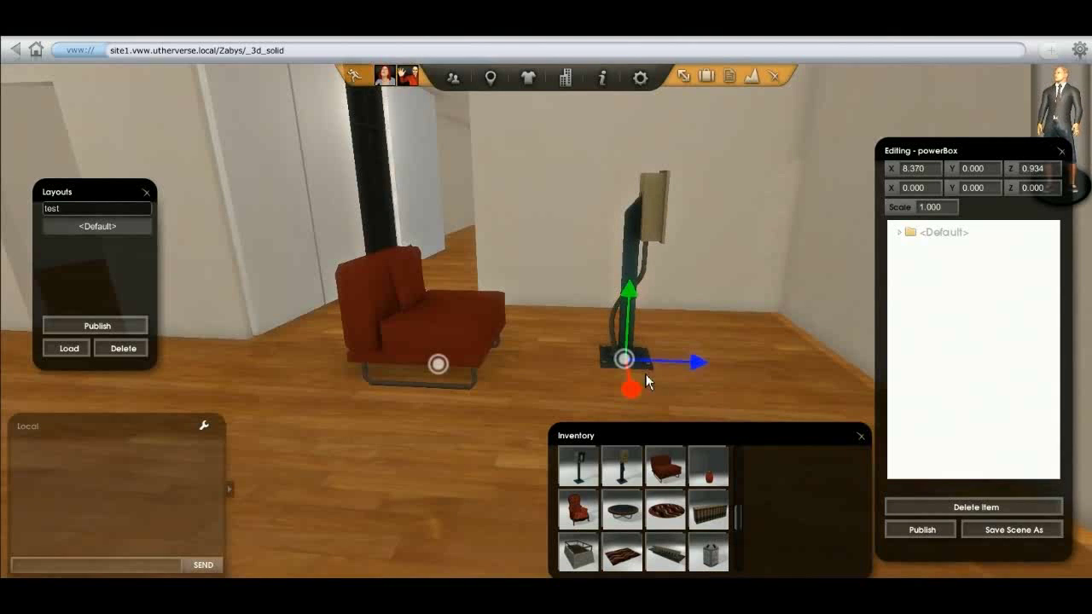
pyautogui.press('Right')
pyautogui.moveTo(529, 373); pyautogui.dragTo(580, 389)
pyautogui.press('Left')
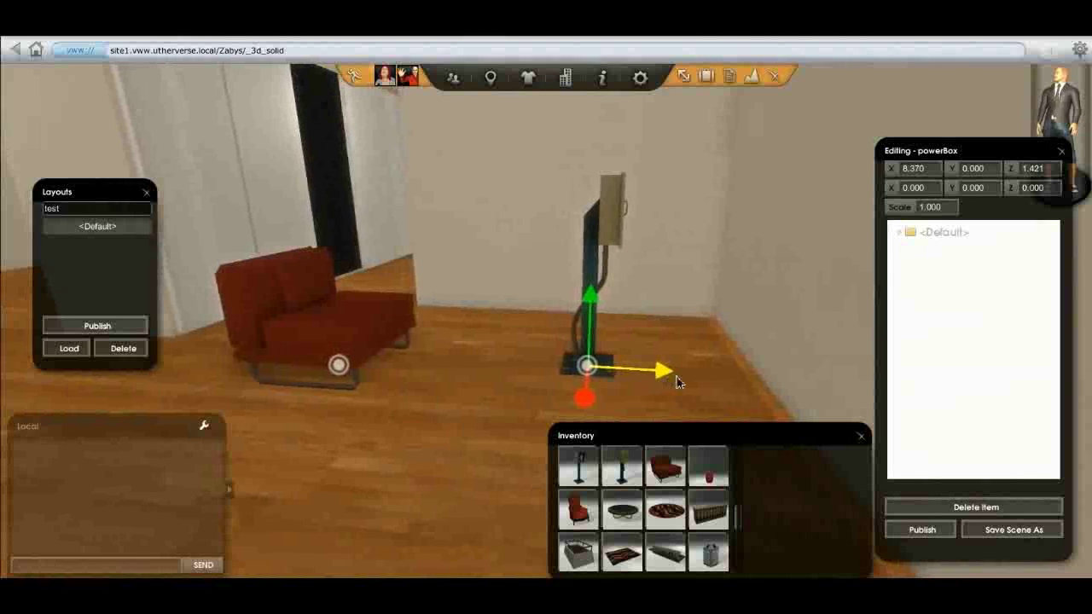
# Rotate the powerBox to about 24 degrees around its Y axis.
pyautogui.press('ctrl')
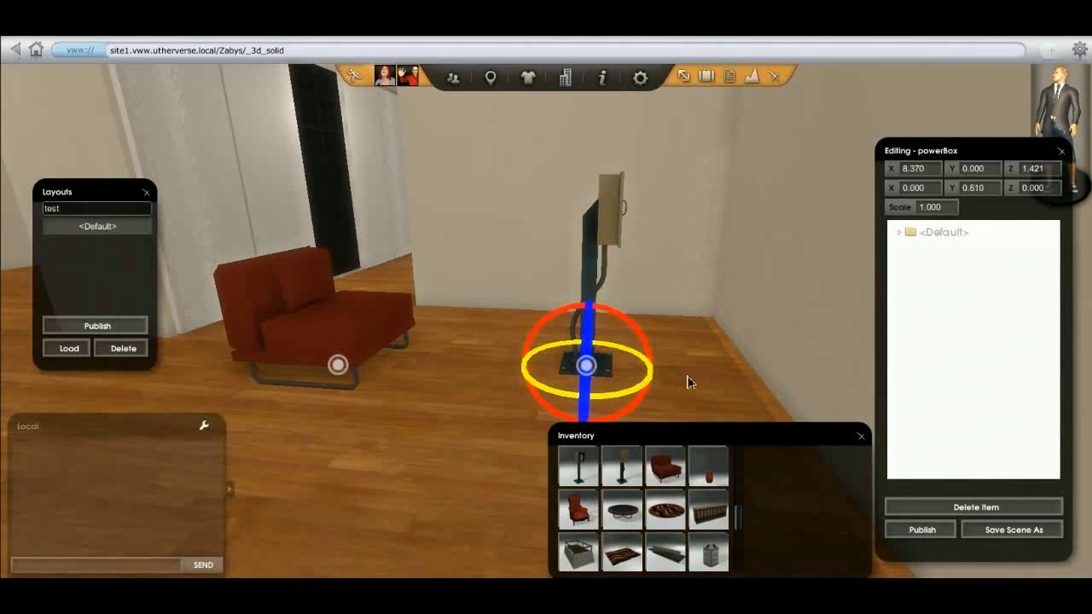
pyautogui.moveTo(688, 377); pyautogui.dragTo(1034, 272)
pyautogui.press('Right')
pyautogui.press('Right')
pyautogui.press('Right')
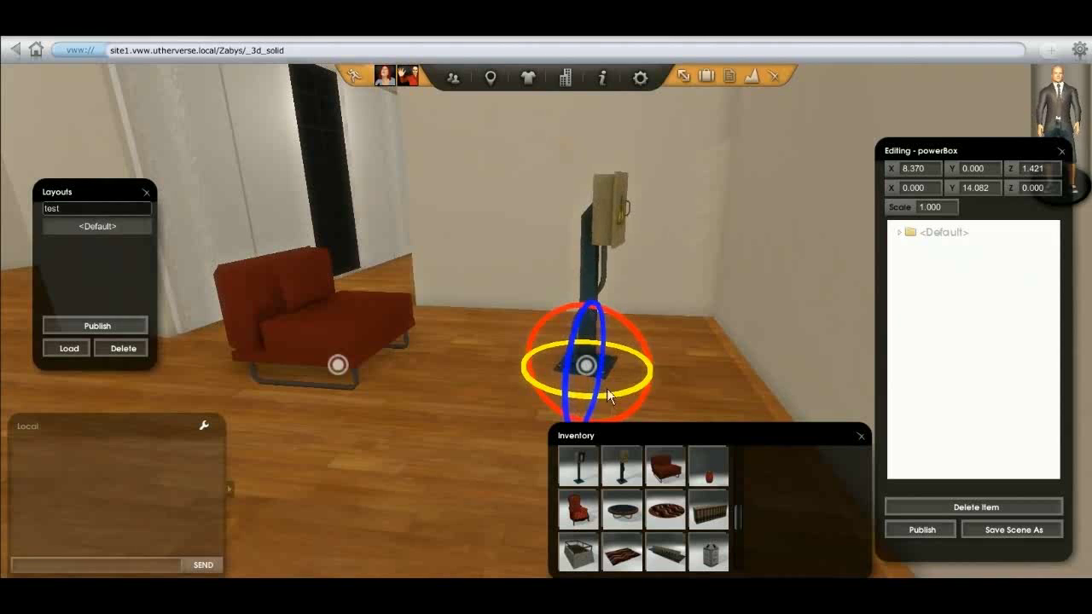
pyautogui.moveTo(612, 403); pyautogui.dragTo(604, 213)
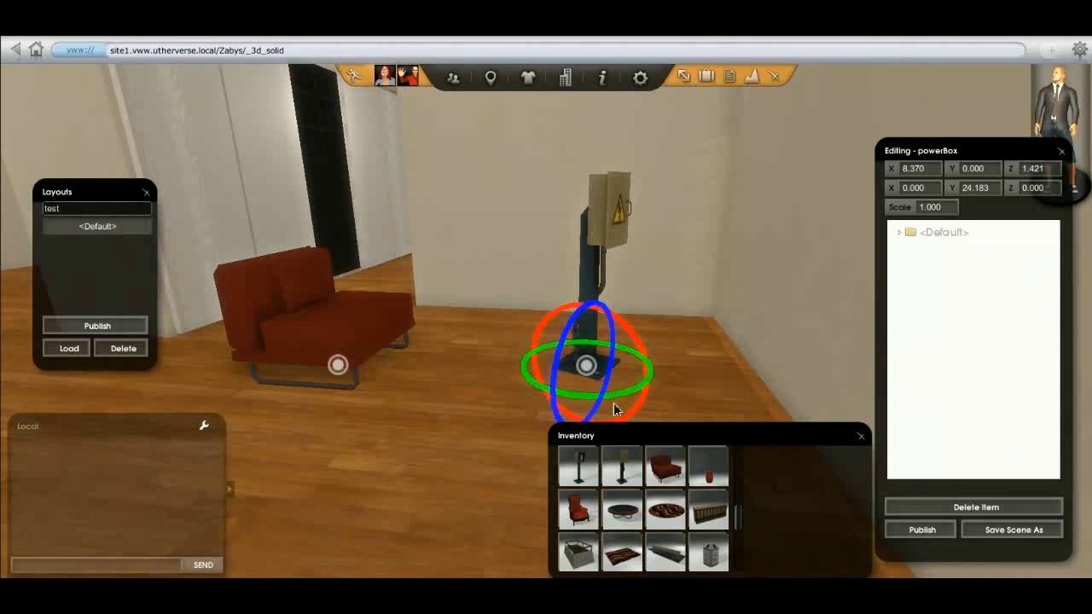
pyautogui.moveTo(683, 326); pyautogui.dragTo(692, 320)
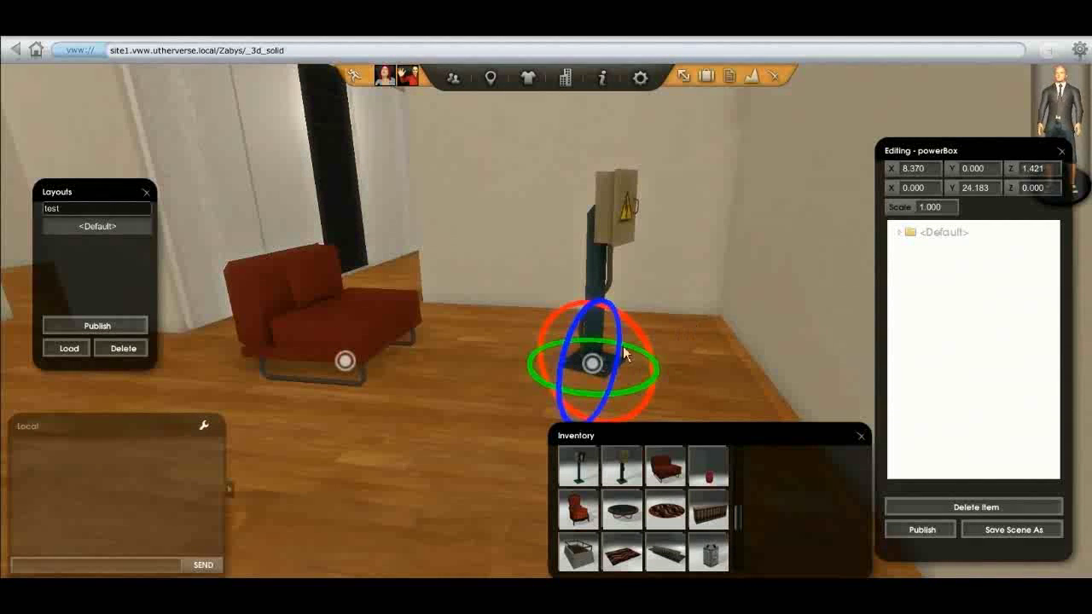
pyautogui.moveTo(590, 366); pyautogui.dragTo(470, 350)
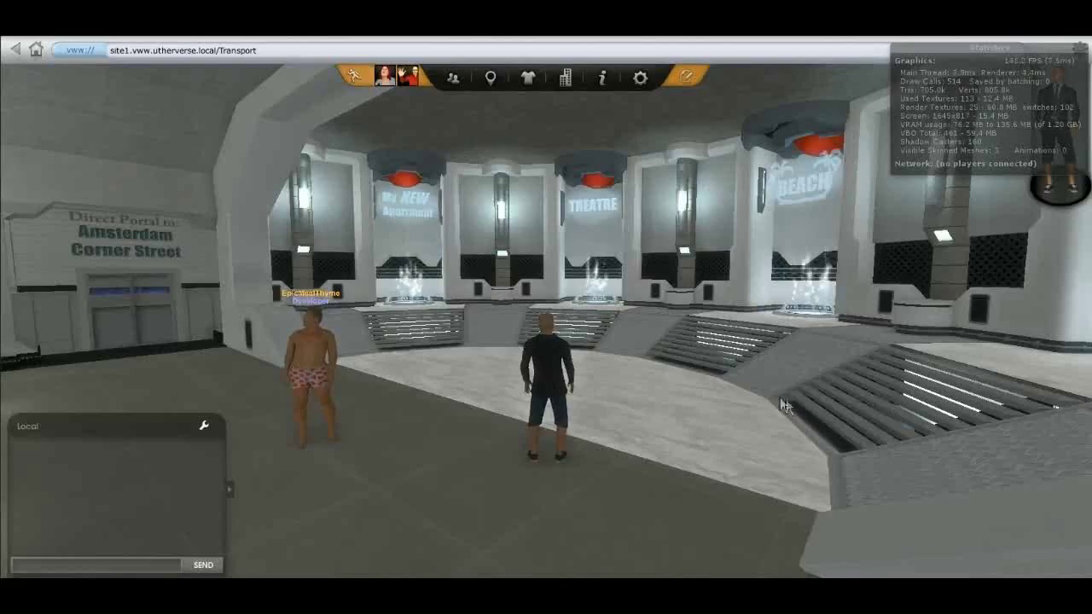
# Run the avatar across the transport hub's central floor and view the Theatre and Beach portals.
pyautogui.press('Up')
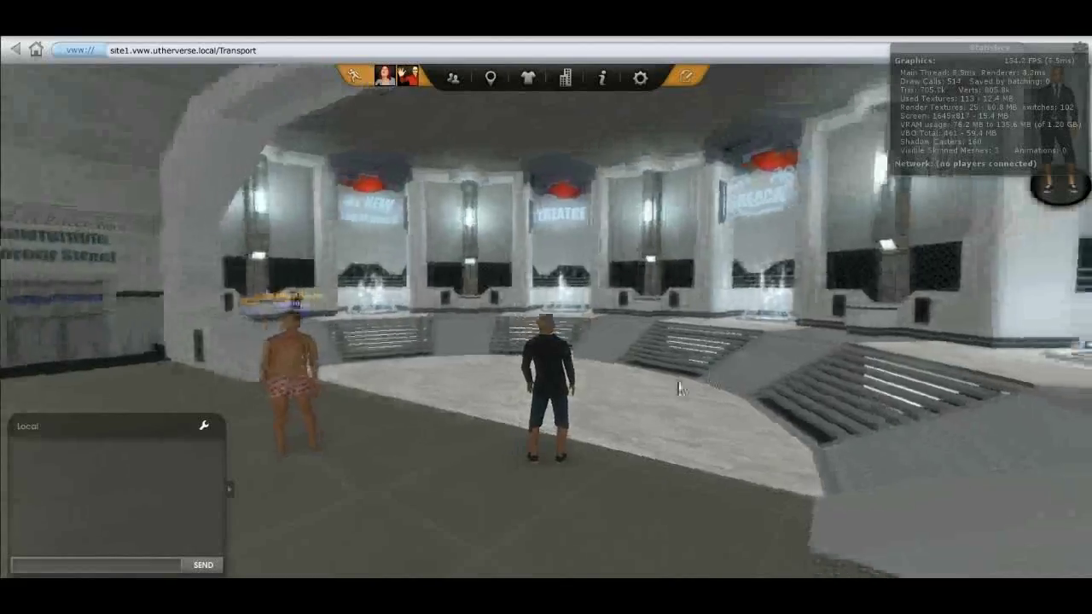
pyautogui.press('Right')
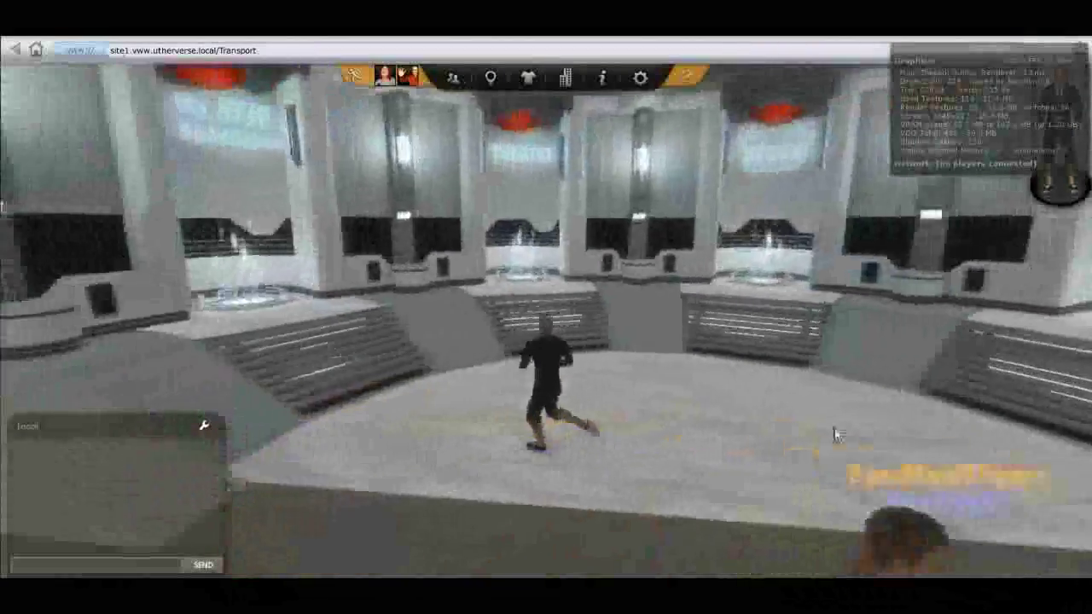
pyautogui.press('Up')
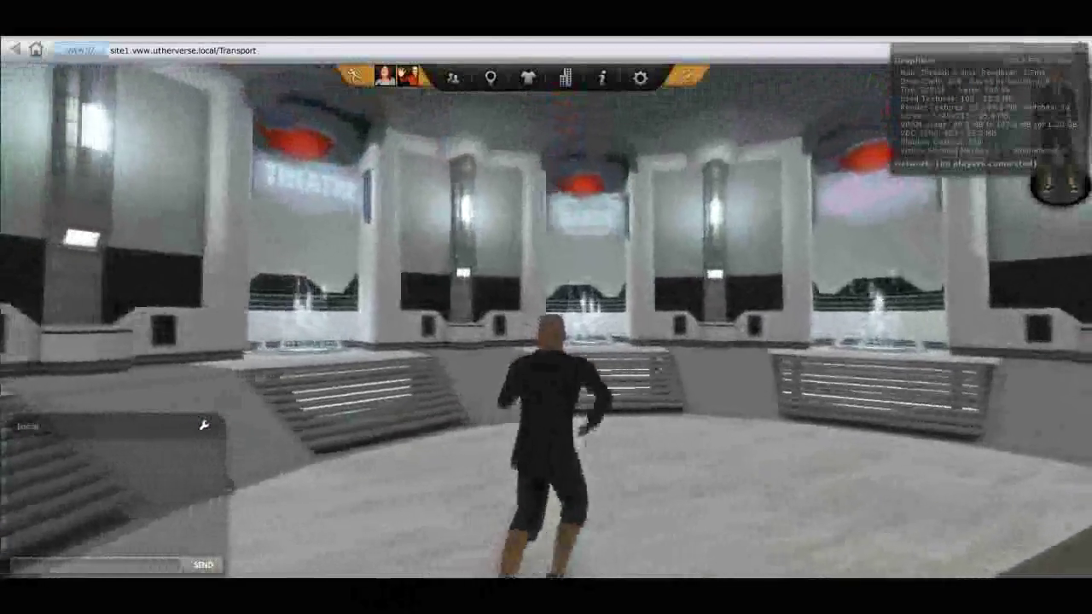
pyautogui.press('Left')
pyautogui.press('Left')
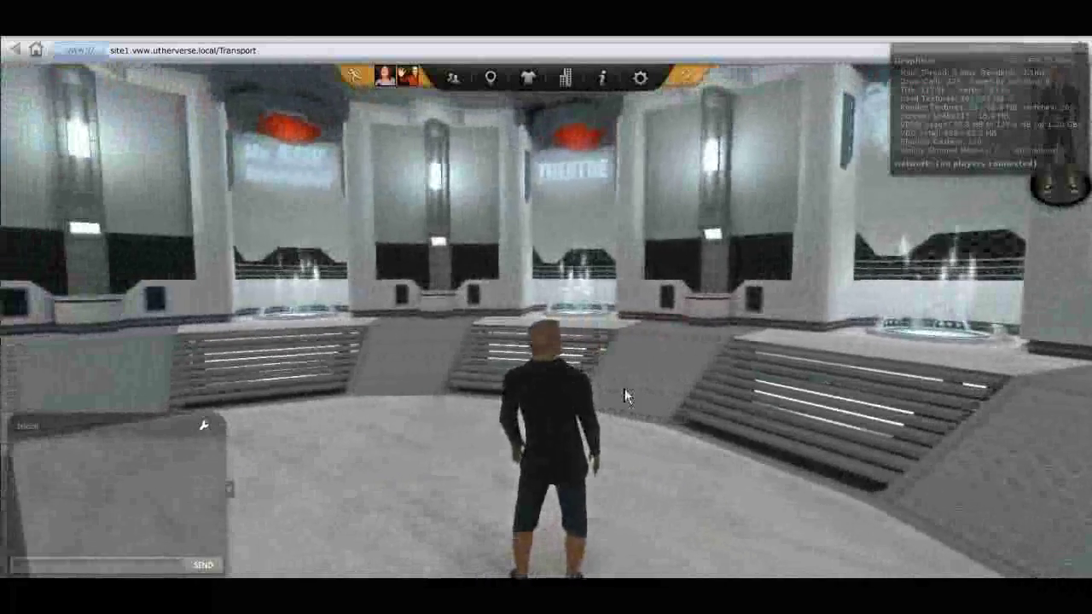
pyautogui.press('Right')
pyautogui.press('Up')
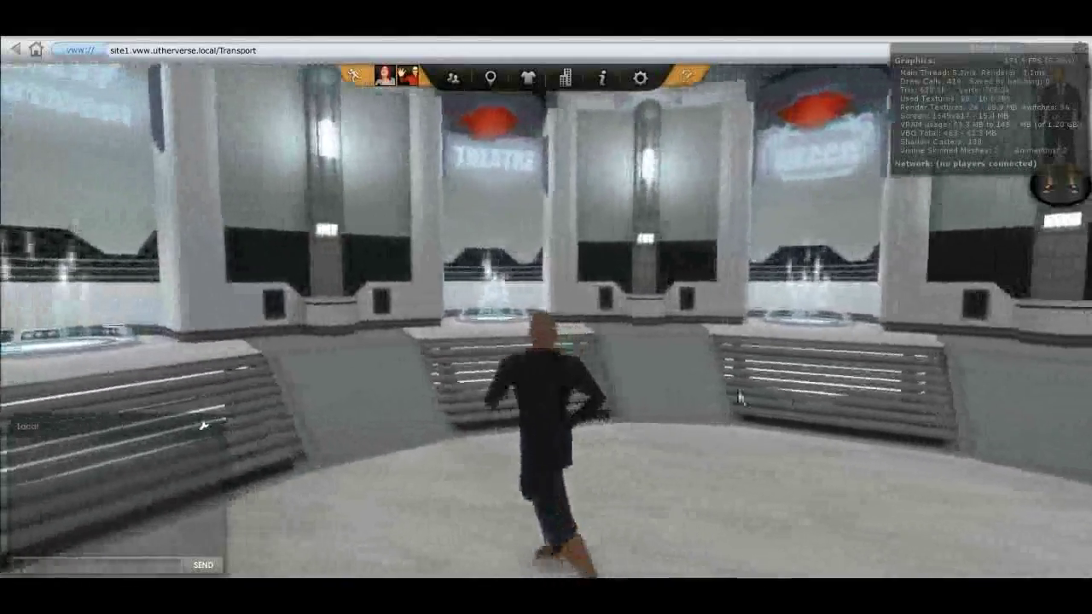
pyautogui.moveTo(740, 397); pyautogui.dragTo(764, 380, button='right')
pyautogui.press('Up')
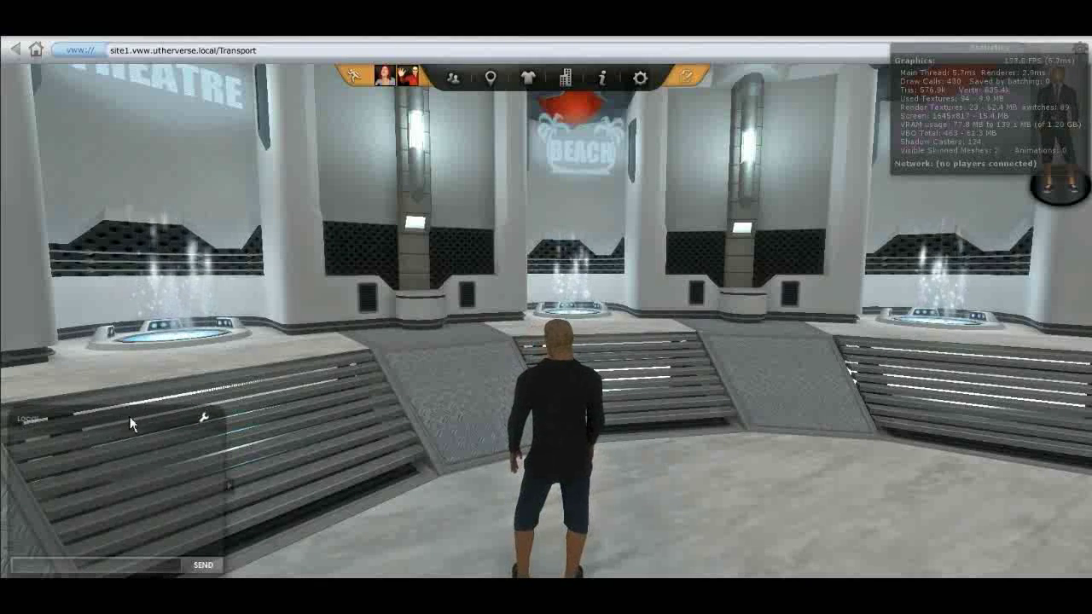
# Enlarge the Local chat window, expand its side list and send the chat command /whisper "namehere".
pyautogui.moveTo(130, 418); pyautogui.dragTo(147, 360)
pyautogui.click(231, 459)
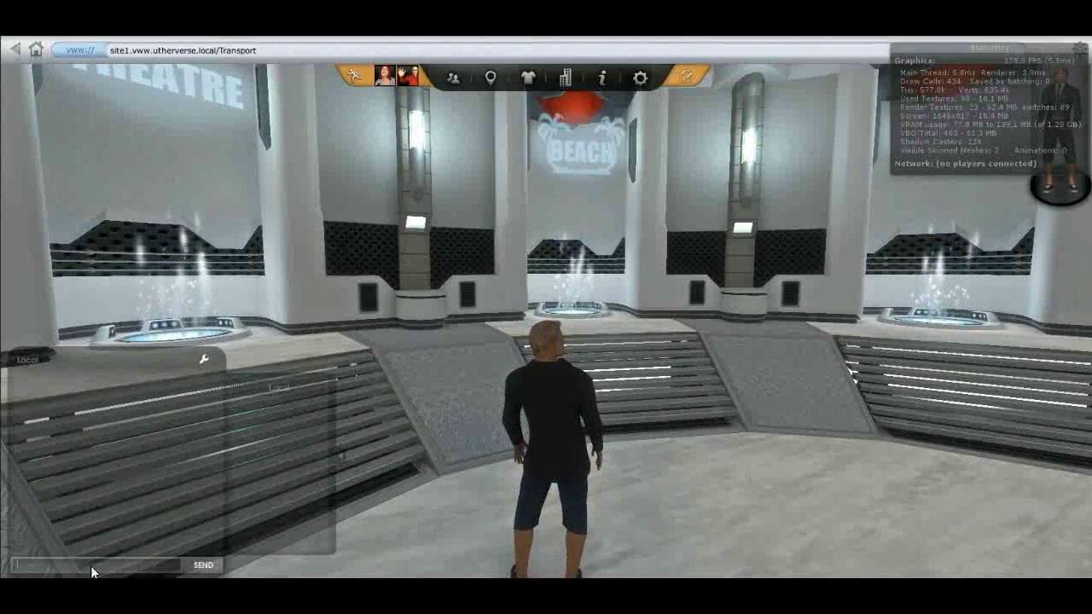
pyautogui.write('/whisper')
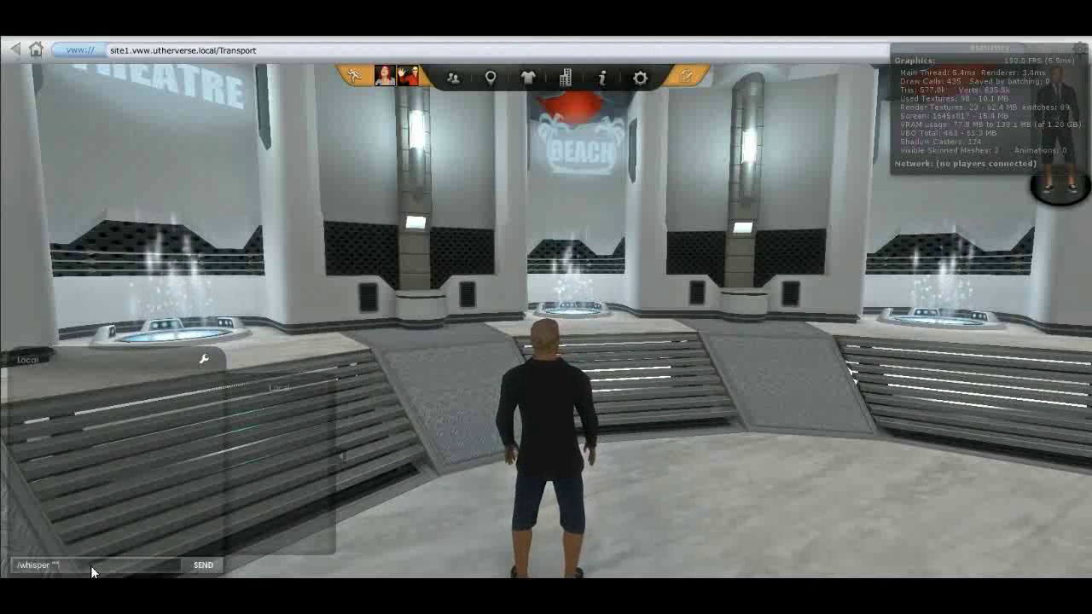
pyautogui.write('""')
pyautogui.write('namehere')
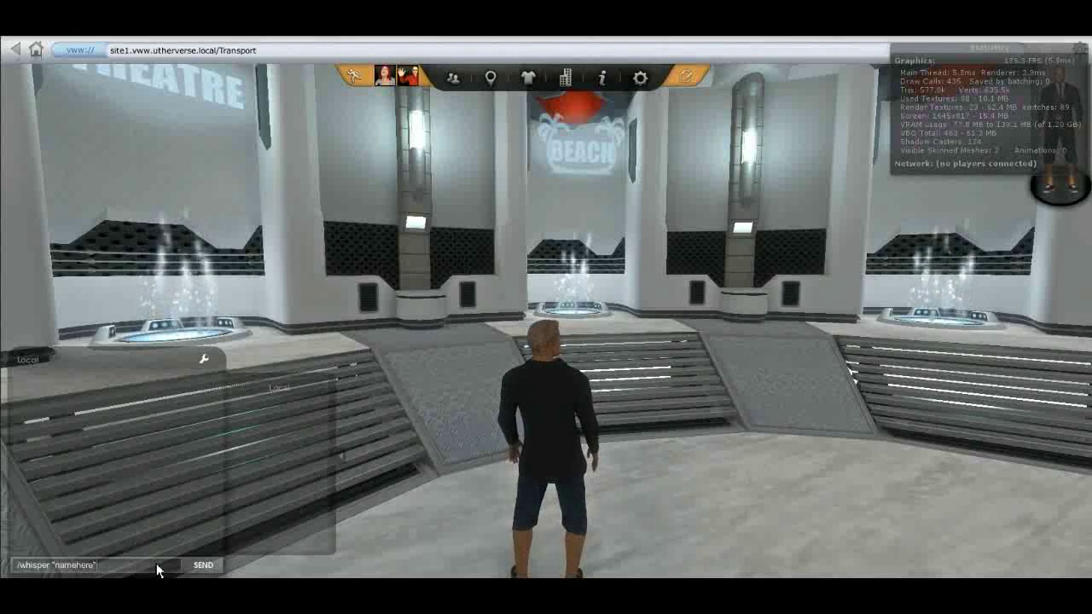
pyautogui.press('Return')
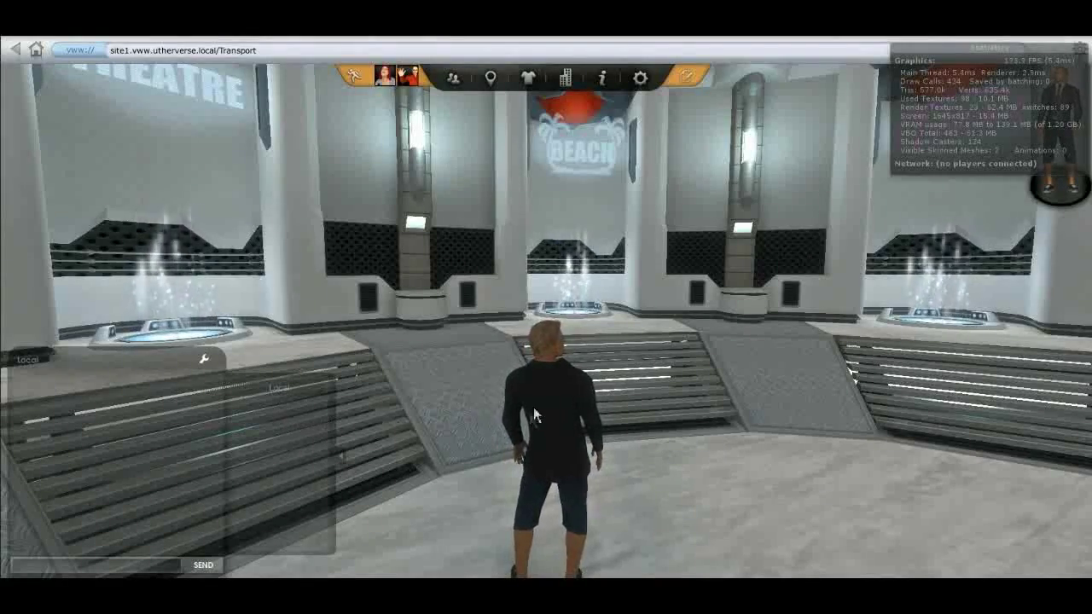
# Run the avatar around the transport hub past its portals and close the Statistics overlay.
pyautogui.moveTo(533, 408); pyautogui.dragTo(875, 422)
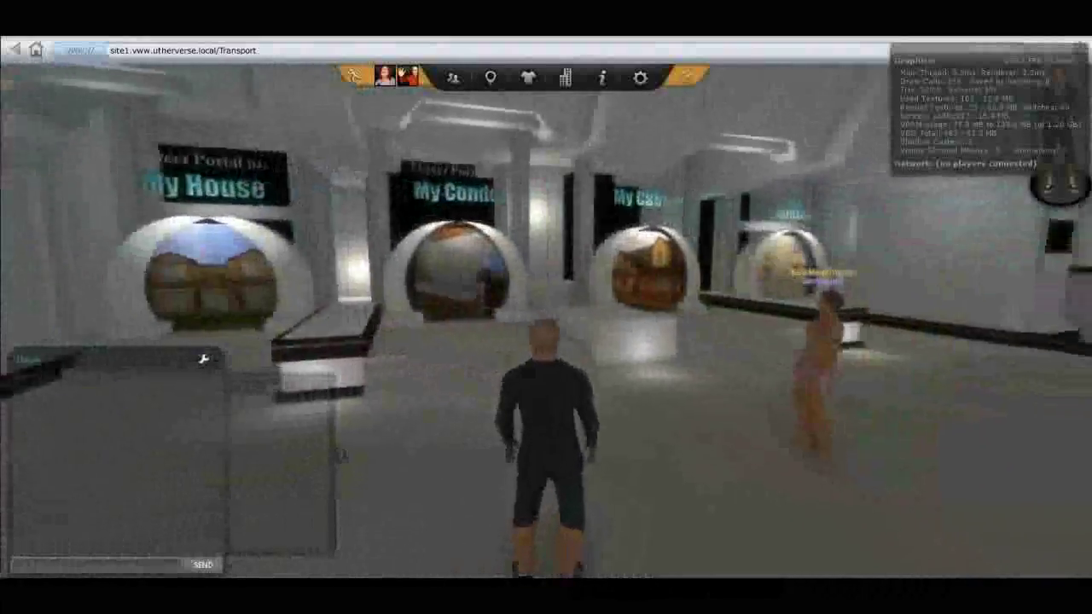
pyautogui.press('Up')
pyautogui.press('Left')
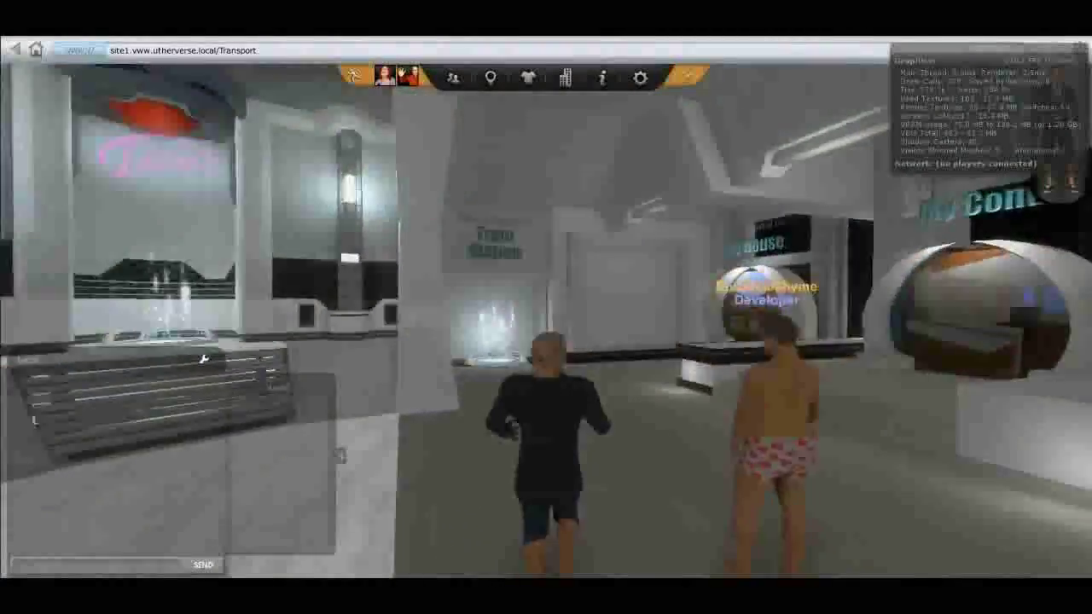
pyautogui.moveTo(376, 397); pyautogui.dragTo(514, 394)
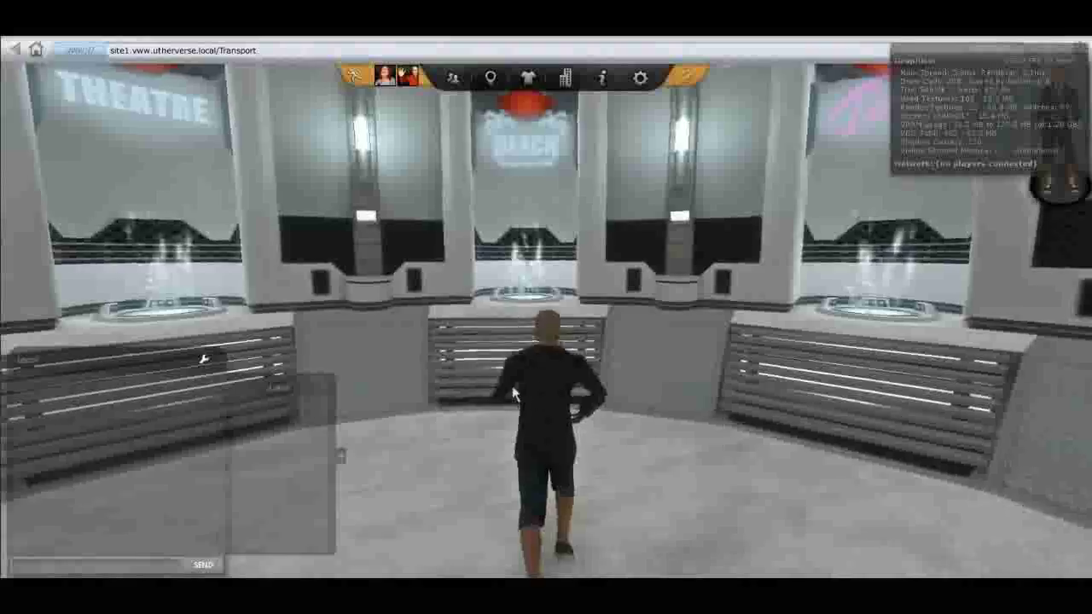
pyautogui.click(1080, 46)
pyautogui.moveTo(567, 324); pyautogui.dragTo(475, 359)
pyautogui.press('Up')
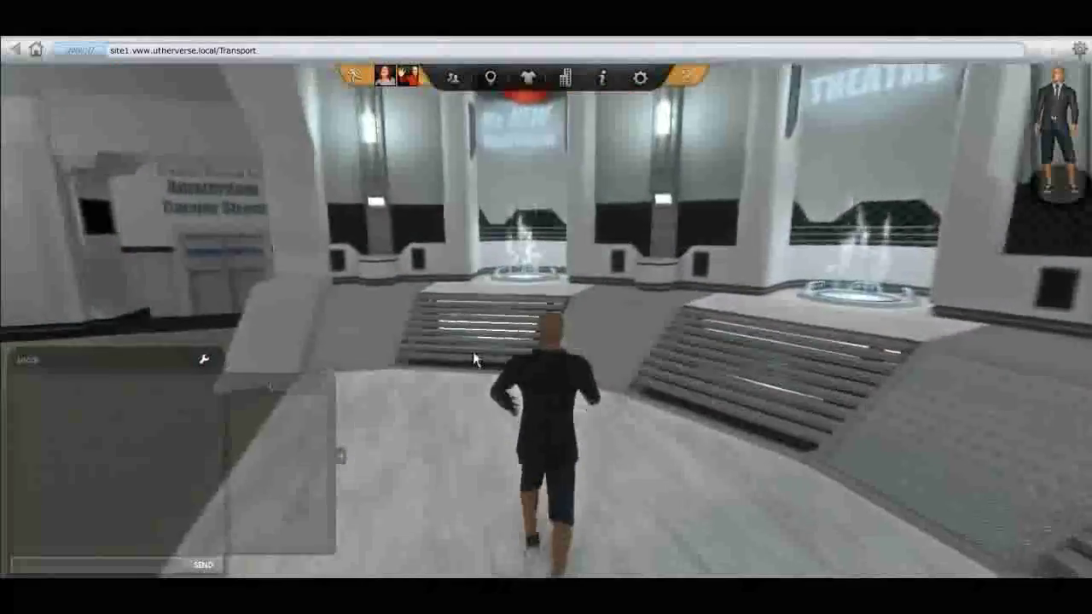
pyautogui.press('Right')
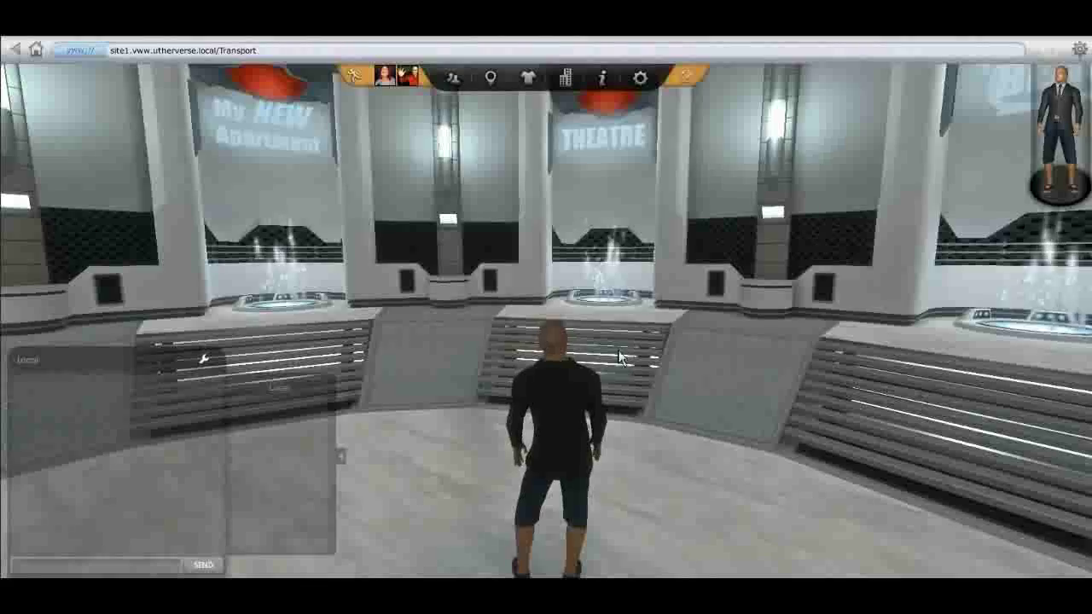